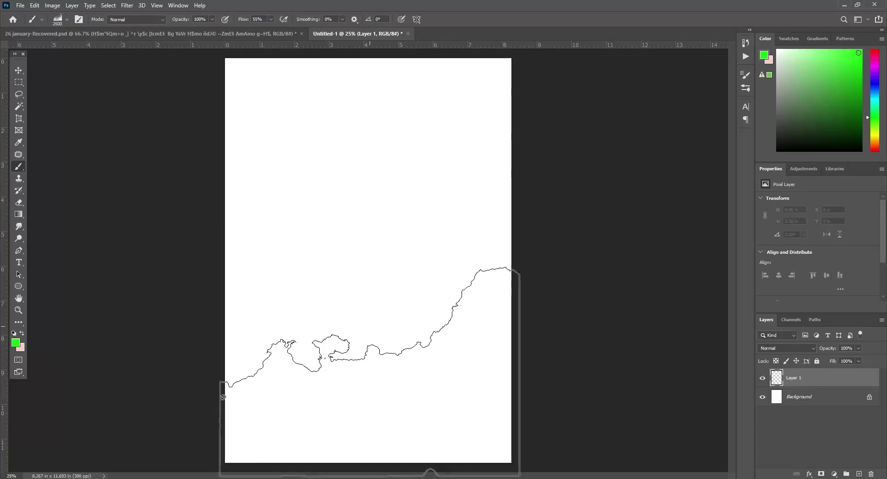
Step: Paint a soft green wash over the lower canvas and an orange wash across the top
mouse_move(218, 386)
mouse_down()
mouse_move(265, 461)
mouse_move(522, 113)
mouse_up()
key(bracketleft)
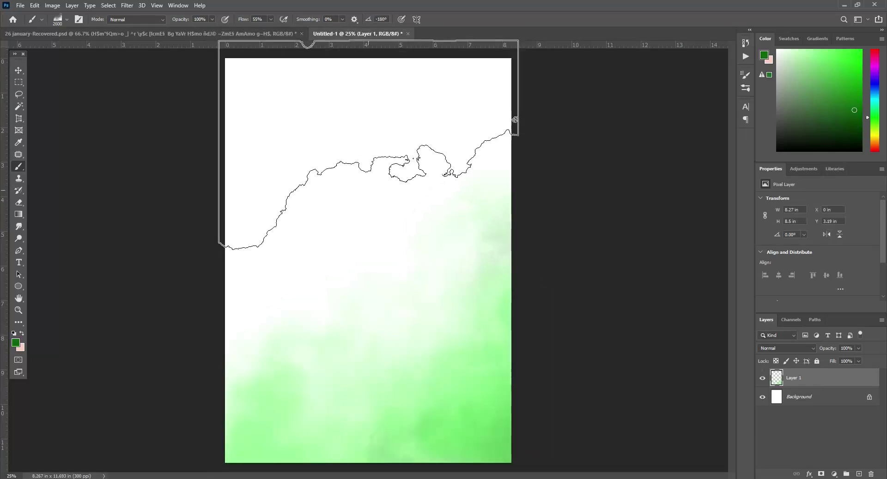
click(874, 144)
click(858, 53)
click(518, 129)
click(851, 78)
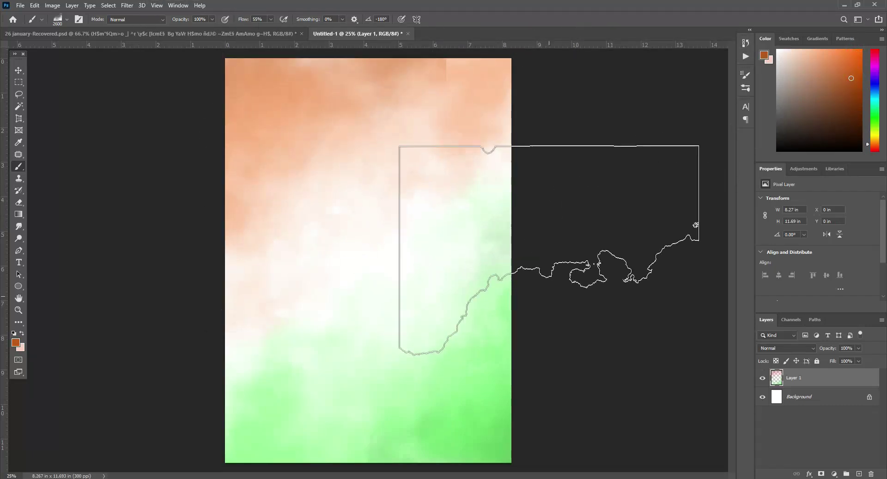
Step: Drag the Red Fort photo from its document into the poster
key(v)
click(450, 34)
drag(279, 262, 348, 279)
Step: Convert the Red Fort layer to a smart object and enlarge it to about 315%
right_click(840, 381)
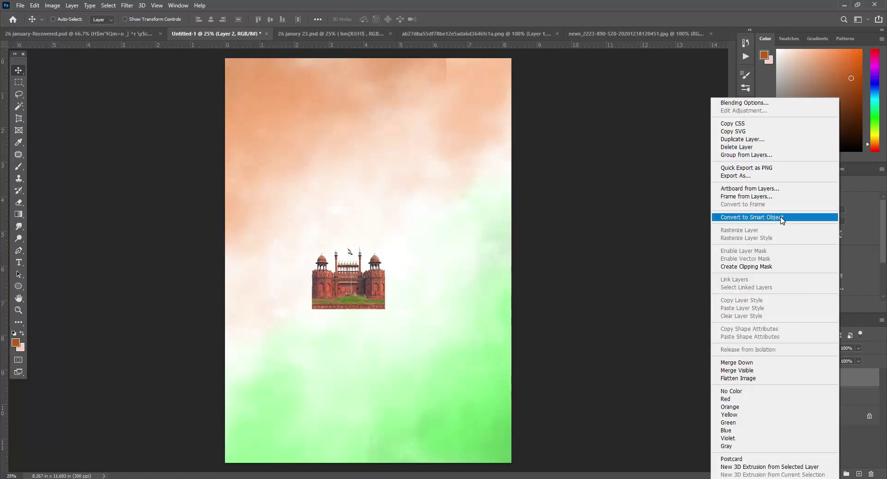
click(781, 218)
key(ctrl+t)
drag(385, 241, 470, 170)
drag(311, 309, 253, 363)
drag(466, 362, 482, 372)
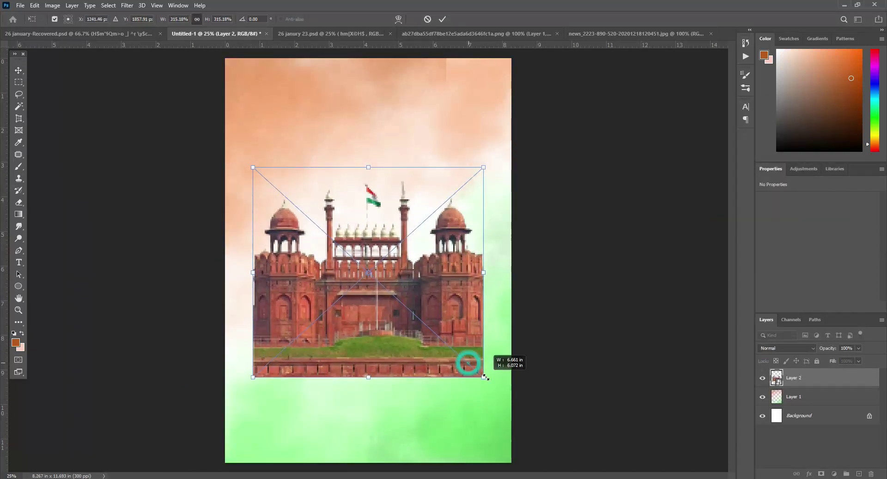
Step: Position the Red Fort at the top centre, commit the transform, and add an empty layer
drag(436, 304, 451, 191)
drag(482, 260, 465, 234)
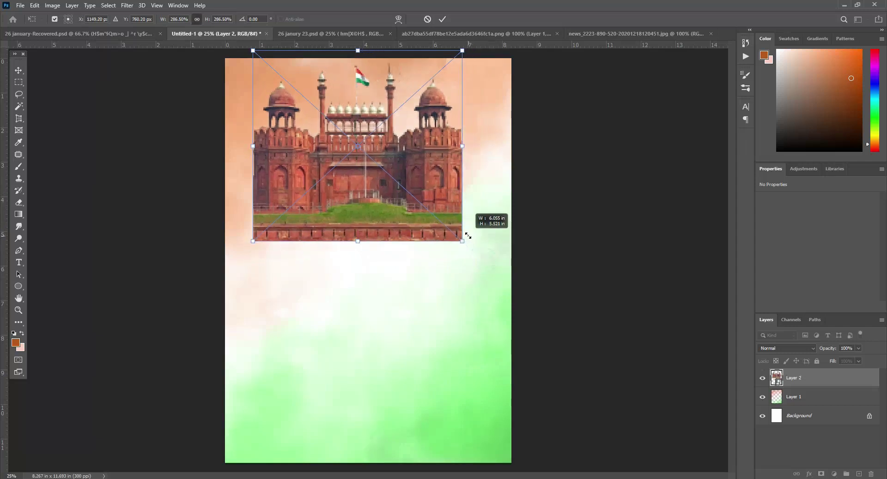
drag(459, 163, 470, 168)
key(Return)
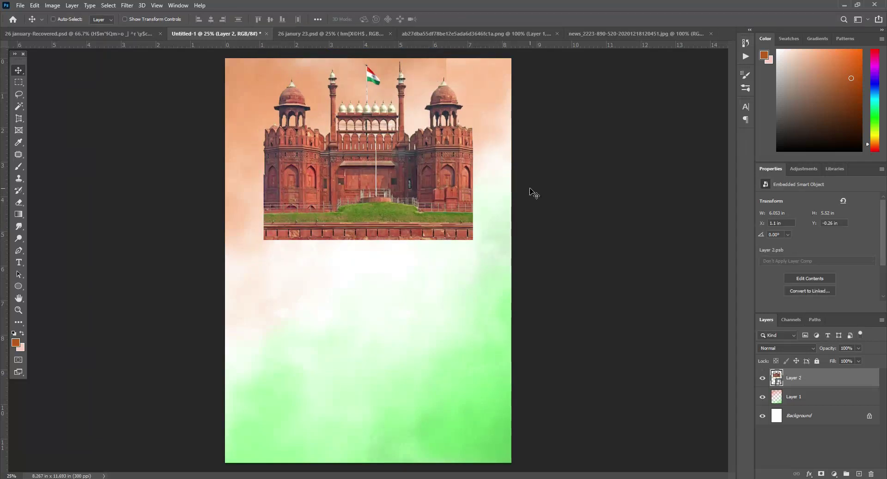
click(859, 474)
Step: Sample the fort's brownish-red colour as the brush colour
key(b)
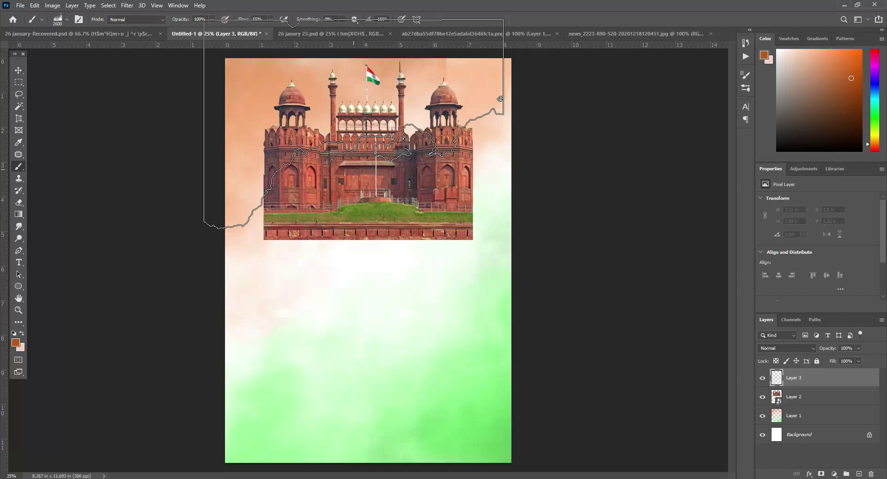
alt+click(313, 170)
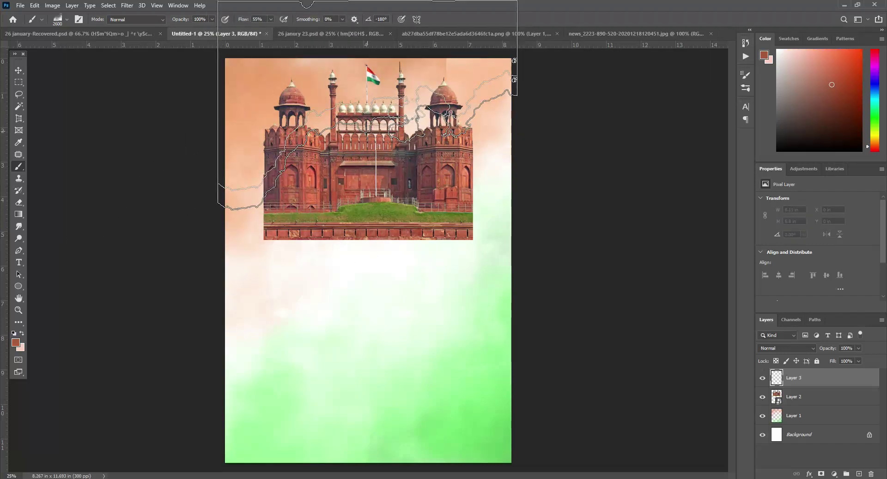
key(ctrl+z)
key(ctrl+z)
key(ctrl+shift+z)
key(ctrl+shift+z)
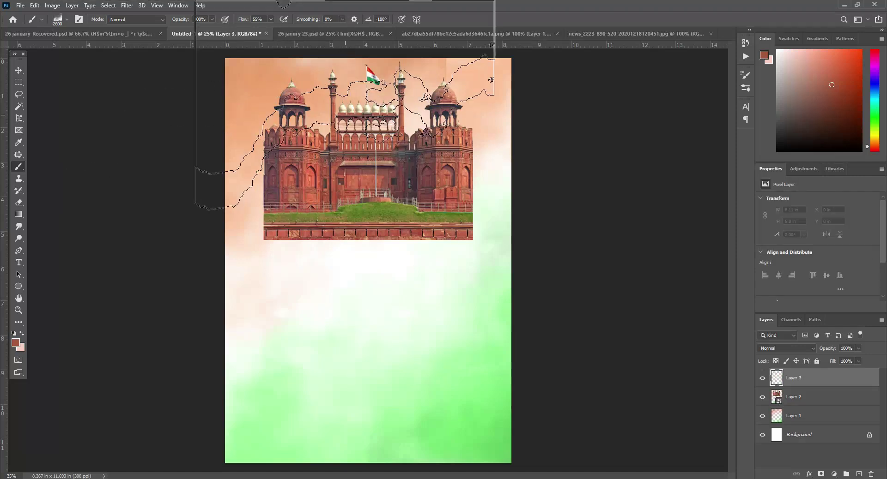
Step: Choose a fog brush preset sized around 3600 for the sky haze
click(56, 20)
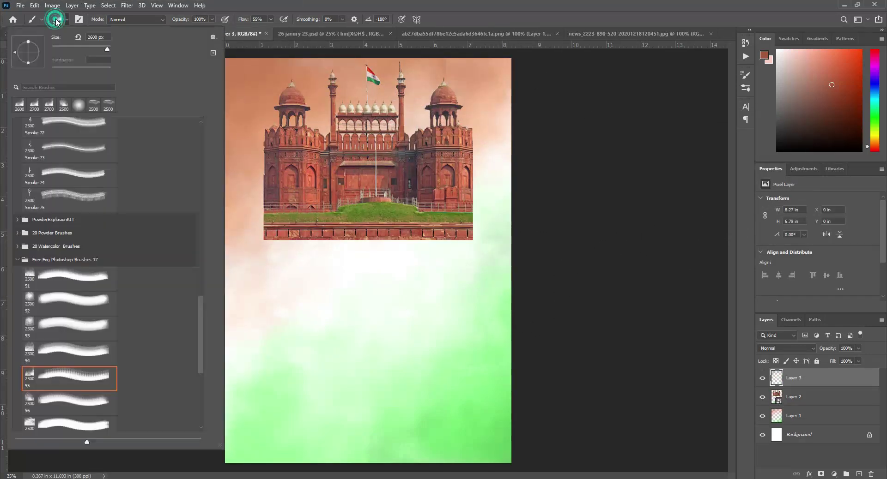
drag(203, 348, 205, 199)
double_click(69, 208)
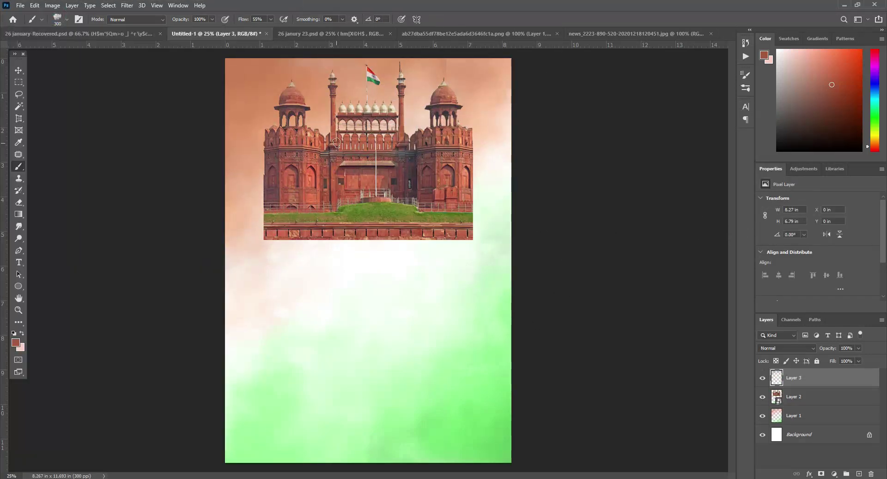
key(bracketright)
key(bracketright)
key(bracketright)
key(bracketright)
key(bracketright)
key(bracketright)
key(bracketright)
key(bracketright)
key(bracketright)
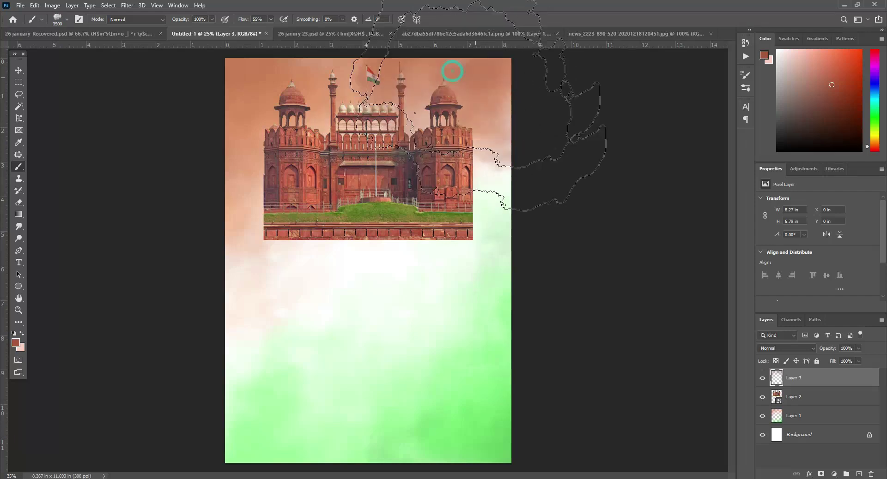
key(bracketright)
key(bracketright)
key(bracketright)
key(bracketleft)
key(bracketleft)
key(bracketleft)
key(bracketleft)
key(bracketleft)
key(bracketleft)
key(bracketleft)
key(bracketleft)
key(bracketleft)
key(bracketleft)
key(bracketleft)
key(bracketleft)
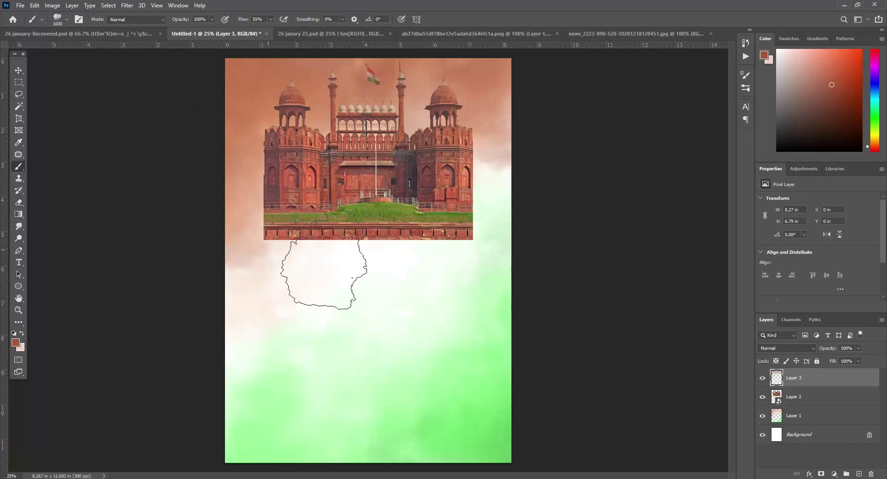
Step: Add a layer mask to the Red Fort and paint black to fade its right edge and base
click(813, 398)
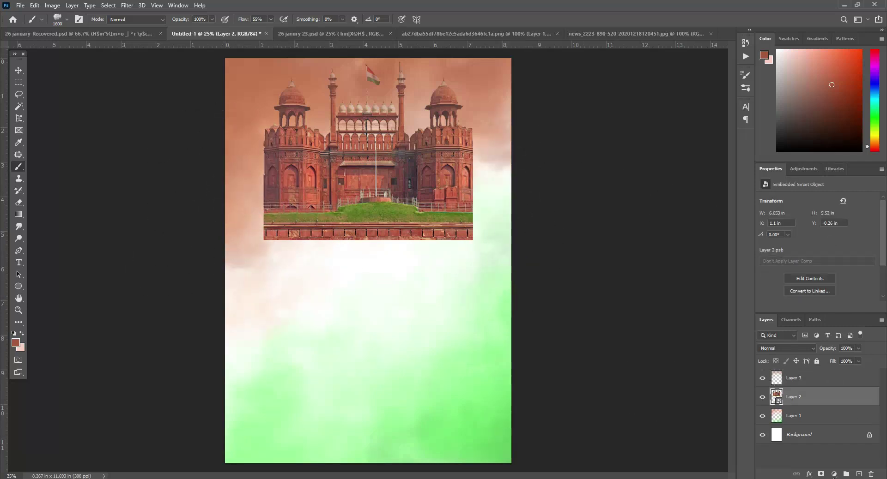
click(821, 474)
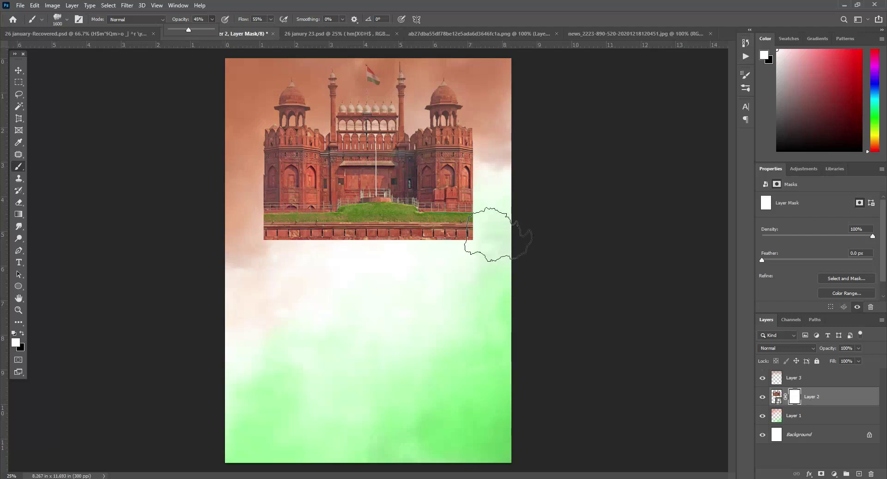
key(x)
drag(514, 197, 455, 269)
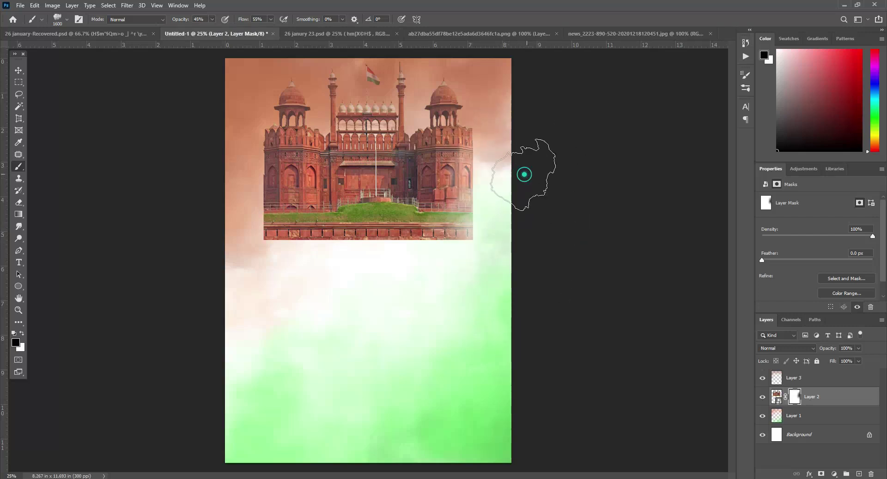
key(bracketleft)
key(bracketleft)
key(bracketleft)
mouse_move(447, 248)
mouse_down()
mouse_move(352, 253)
mouse_move(249, 238)
mouse_move(229, 144)
mouse_move(236, 152)
mouse_up()
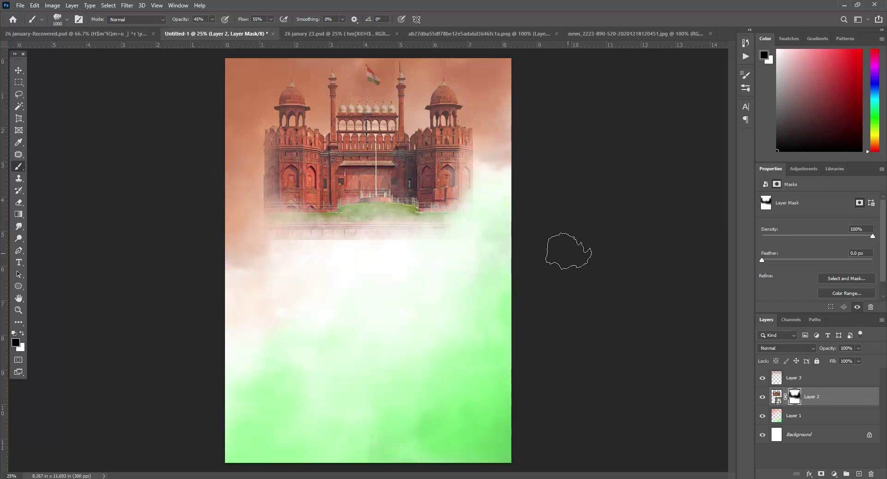
Step: Switch to another brush at size 500 and fade the fort's left side and lower wall
click(57, 20)
scroll(116, 185, up, 3)
click(297, 254)
key(bracketleft)
key(bracketleft)
key(bracketleft)
drag(247, 169, 246, 182)
mouse_move(283, 253)
mouse_down()
mouse_move(438, 248)
mouse_move(489, 148)
mouse_up()
Step: Add a new top layer and paint clouds across the poster with a cloud brush
click(822, 378)
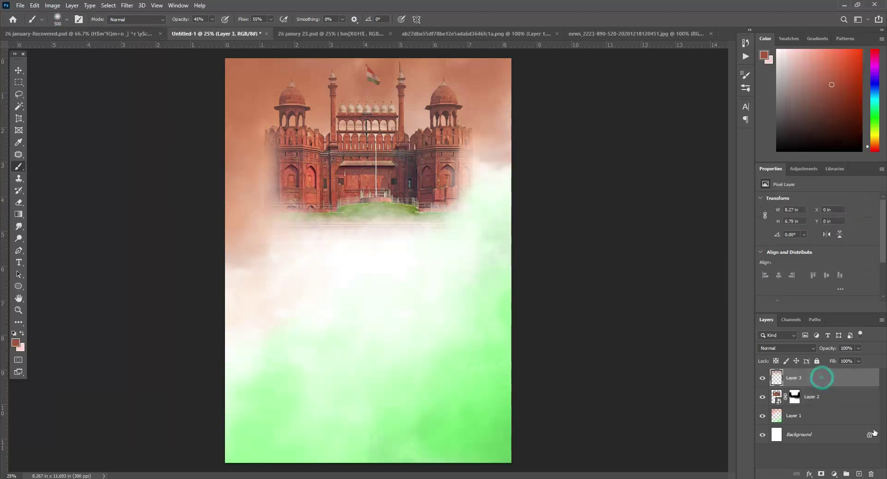
click(859, 474)
click(60, 20)
double_click(41, 139)
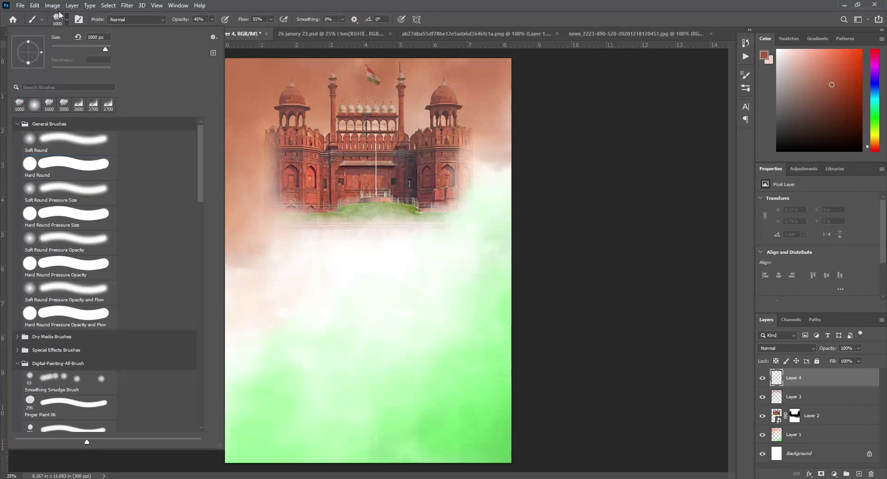
drag(240, 225, 535, 145)
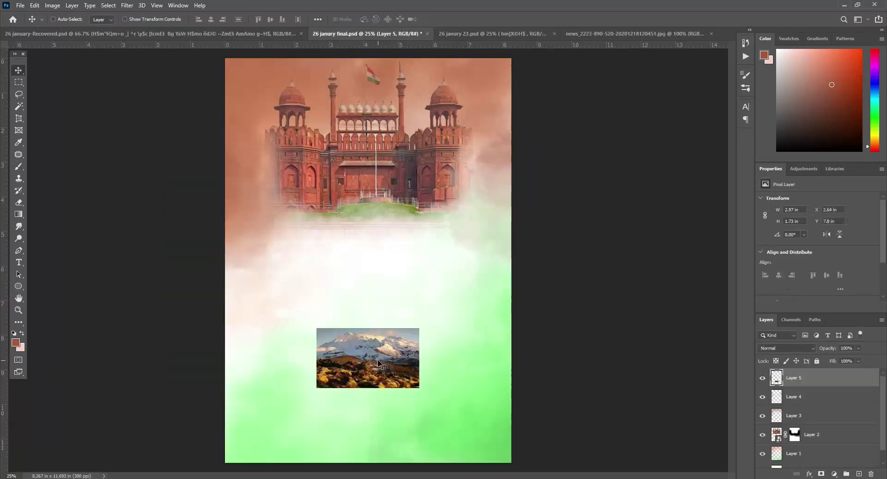
Step: Stretch the mountain photo across the poster's bottom and add a layer mask
drag(328, 403, 516, 293)
drag(474, 340, 471, 374)
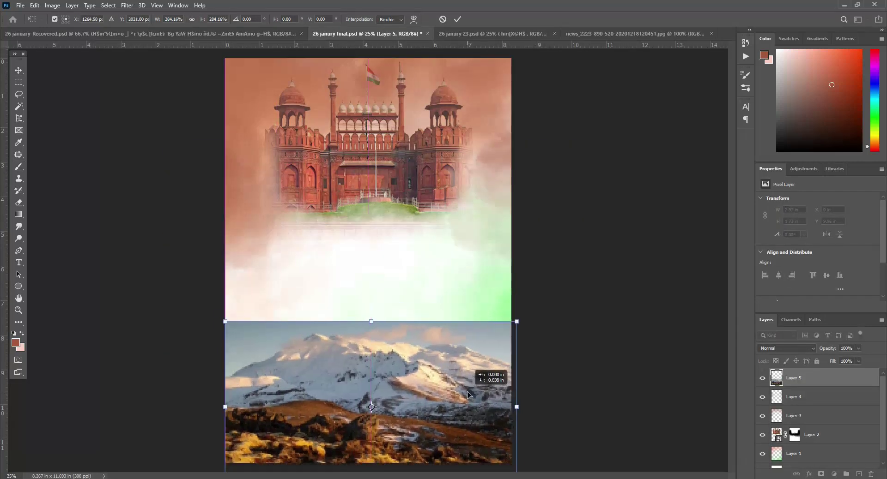
click(458, 19)
click(834, 474)
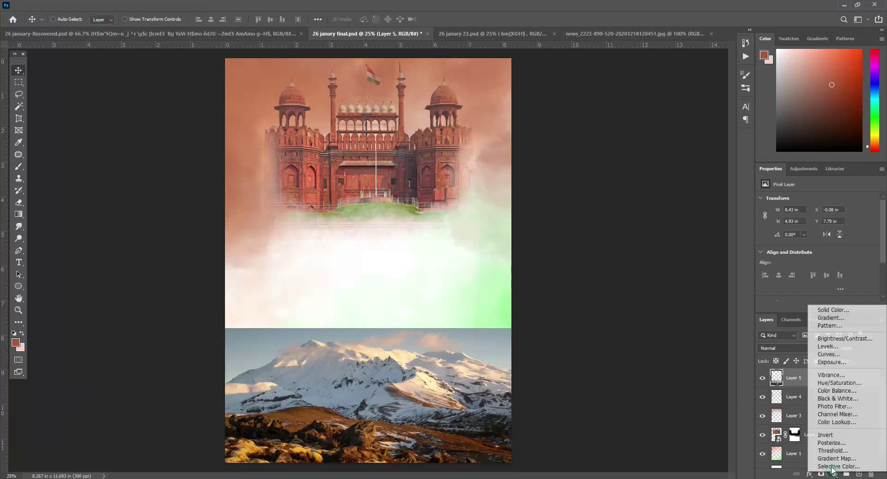
click(821, 473)
Step: Paint the mask with a soft 600 px brush at 100% opacity to fade the peaks
key(b)
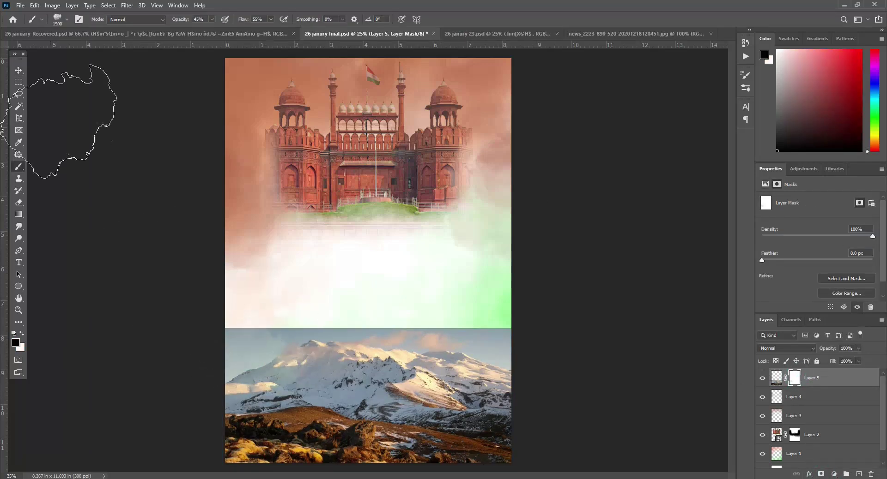
click(57, 19)
double_click(39, 105)
key(bracketleft)
key(bracketleft)
key(bracketleft)
drag(228, 337, 485, 354)
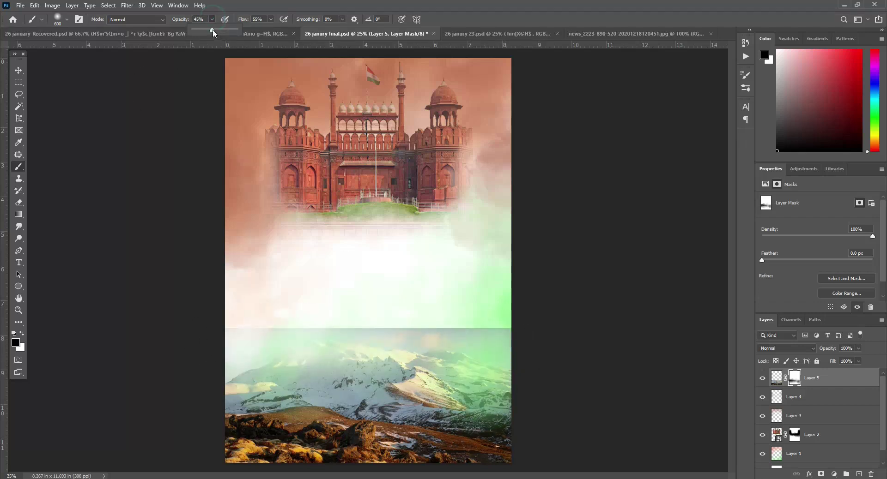
drag(213, 32, 239, 31)
drag(217, 362, 431, 317)
mouse_move(351, 346)
mouse_down()
mouse_move(419, 370)
mouse_move(337, 351)
mouse_move(241, 359)
mouse_up()
key(bracketright)
key(bracketright)
key(bracketright)
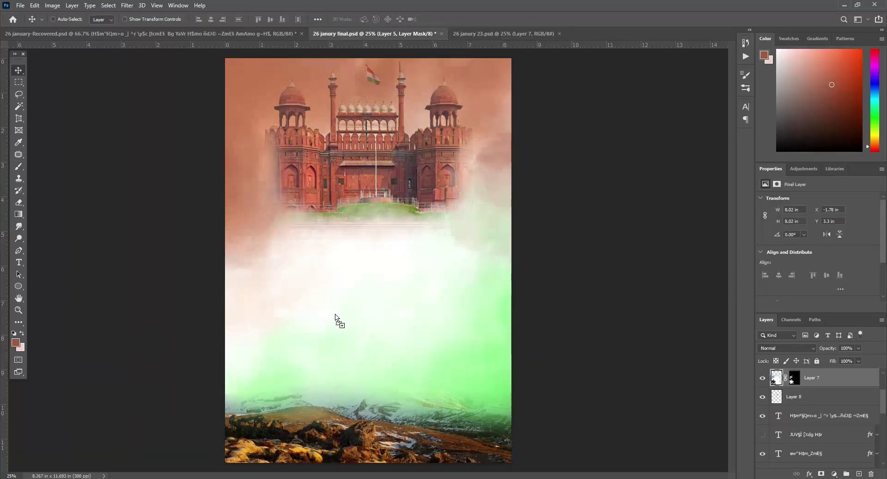
Step: Bring in the soldiers-with-flag image and shrink it slightly
drag(336, 315, 336, 319)
key(ctrl+t)
drag(496, 315, 489, 301)
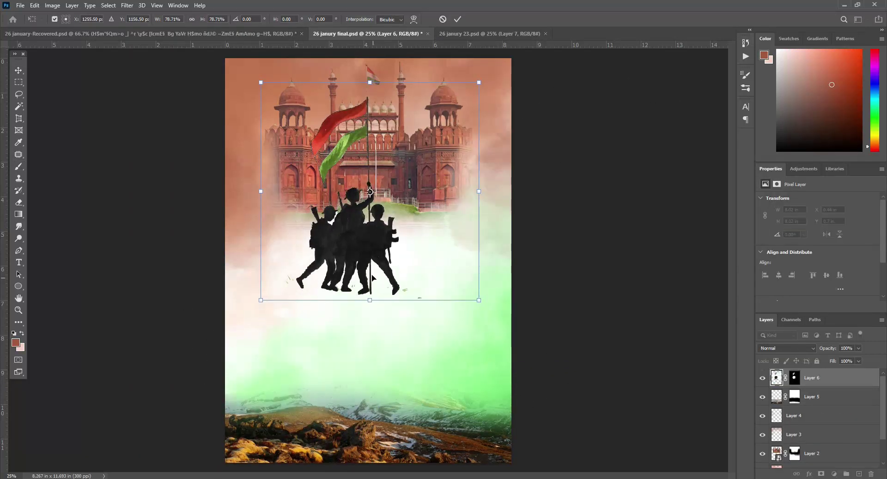
key(Return)
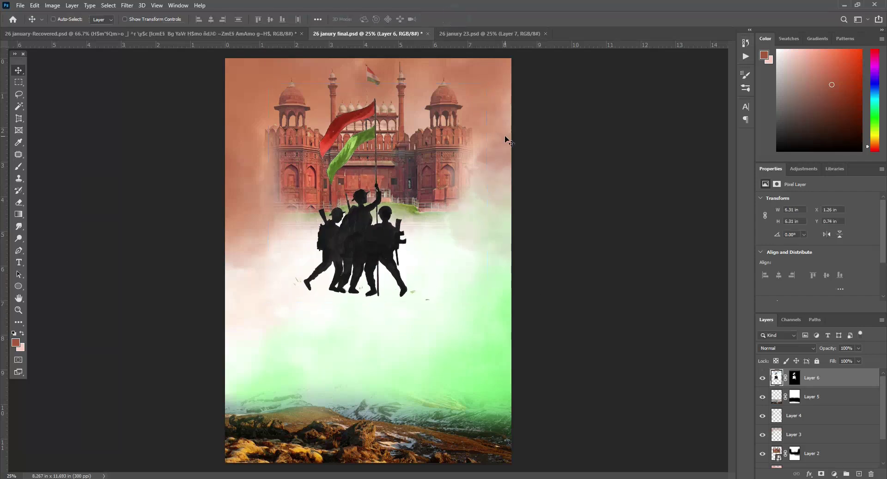
Step: Reposition the Hindi title and chakra, nudging them up slightly
drag(390, 326, 341, 300)
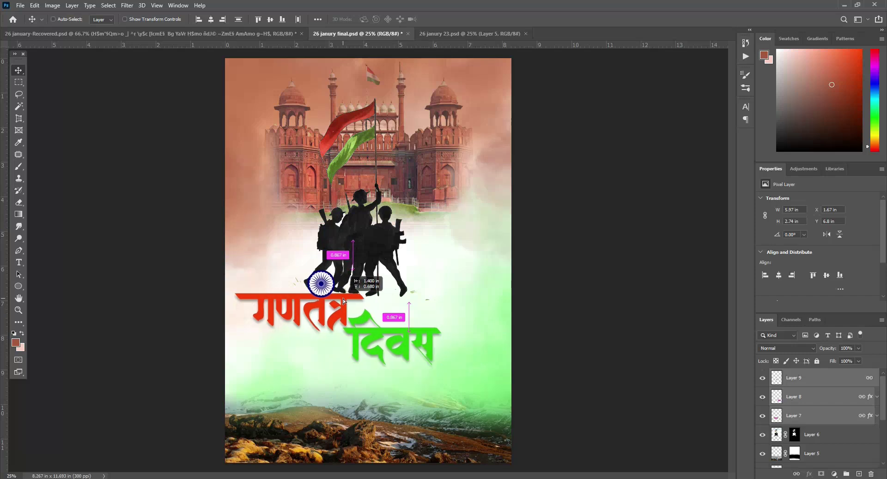
drag(342, 299, 341, 299)
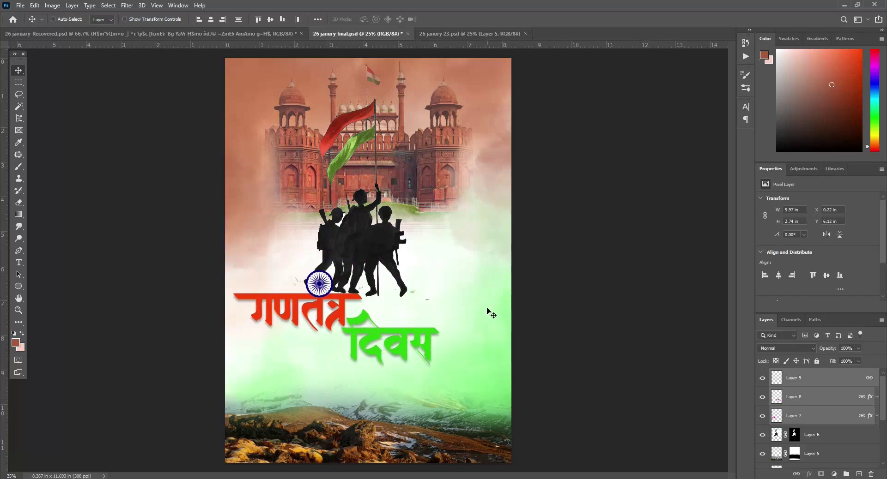
drag(351, 301, 412, 304)
key(shift+Up)
key(shift+Up)
key(shift+Up)
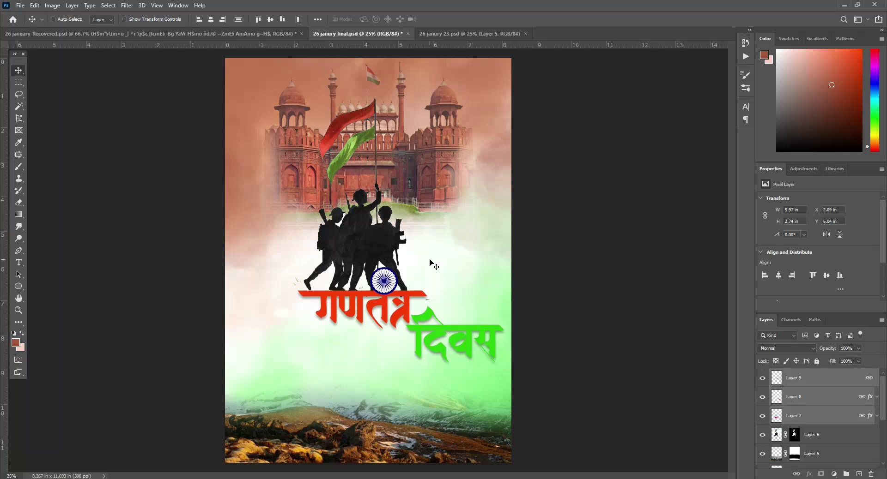
Step: Select the chakra layer and unlink it from the title layers
click(836, 379)
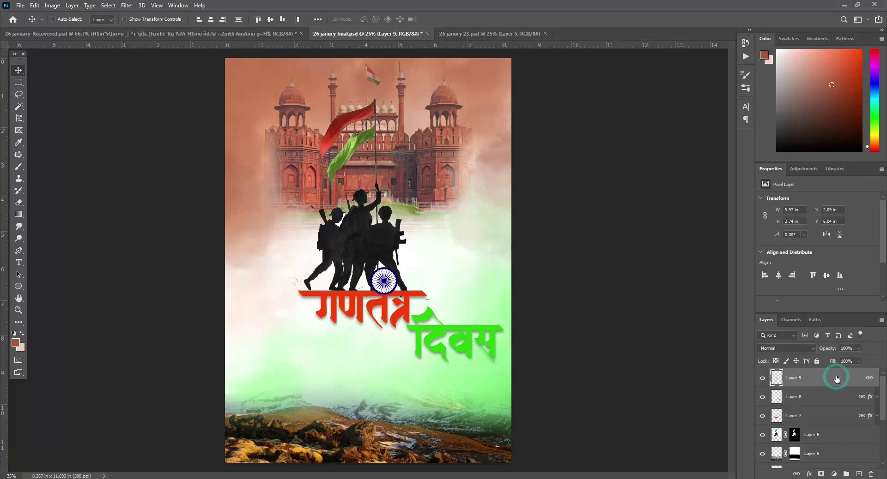
key(ctrl+t)
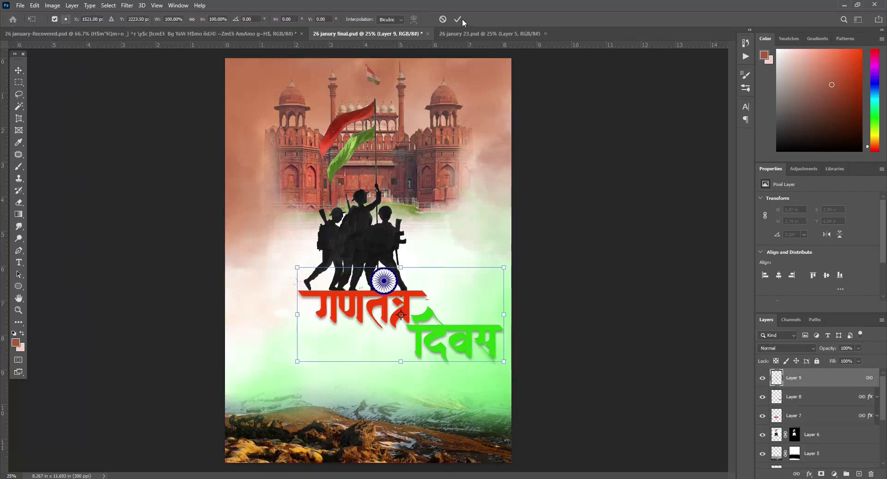
click(460, 19)
click(798, 475)
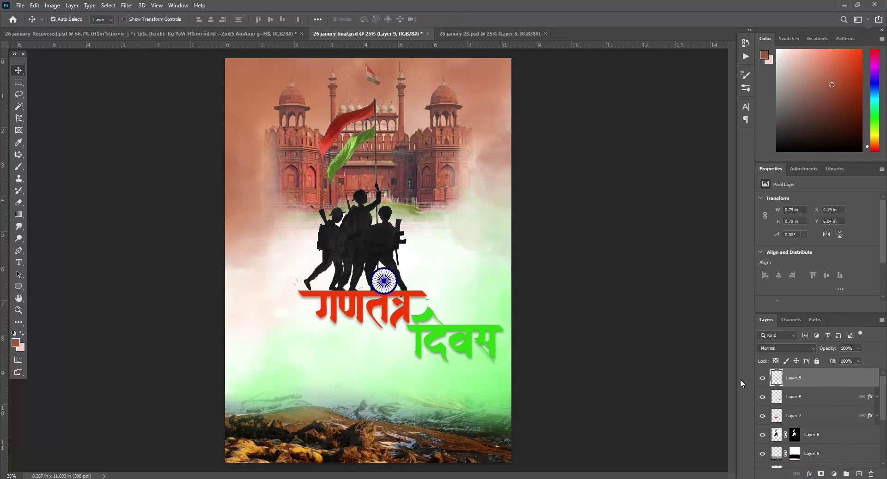
Step: Scale the chakra to about 58% and nudge it right and up to the soldiers' feet
key(ctrl+t)
scroll(376, 288, up, 2)
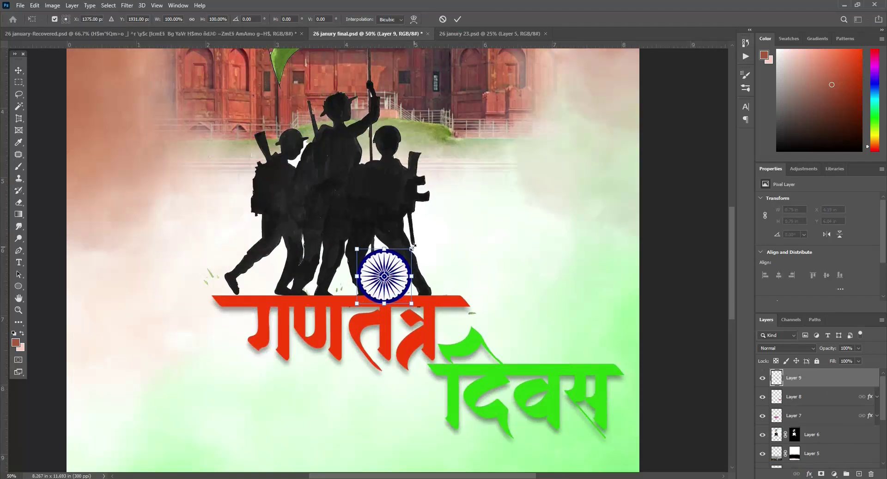
drag(412, 248, 388, 273)
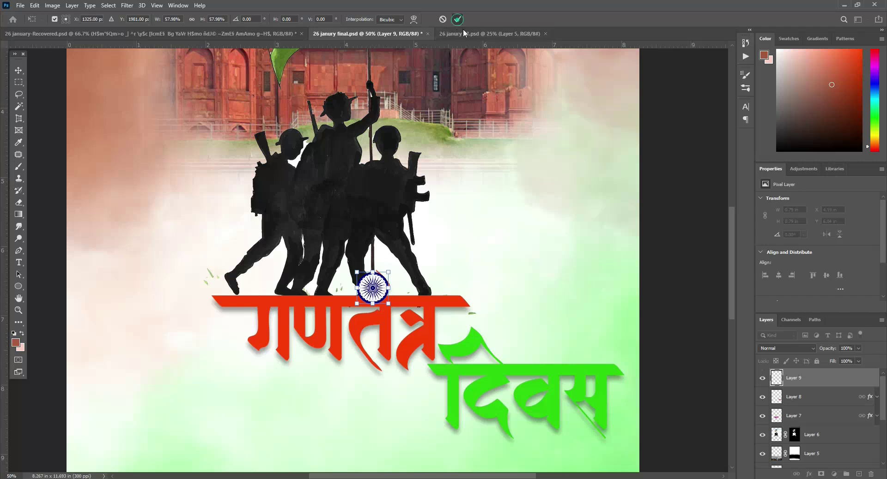
key(Return)
key(shift+Right)
key(shift+Right)
key(shift+Right)
key(shift+Right)
key(shift+Up)
key(shift+Up)
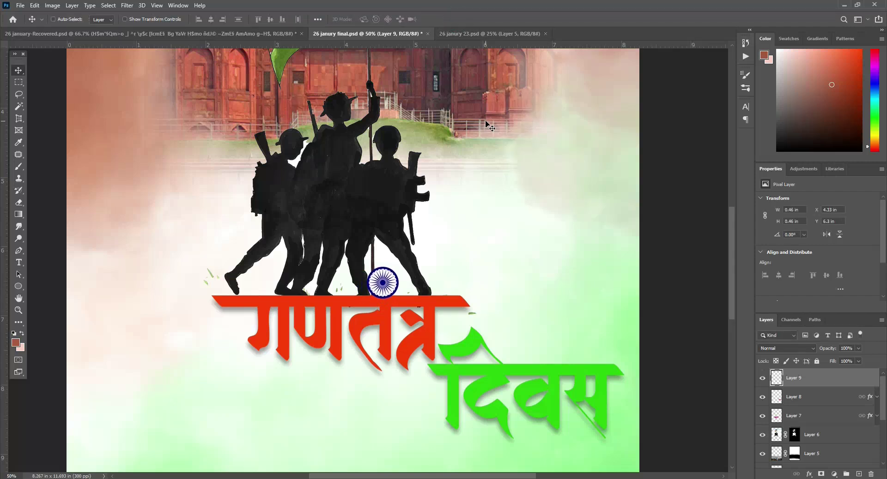
alt+click(407, 211)
alt+click(406, 211)
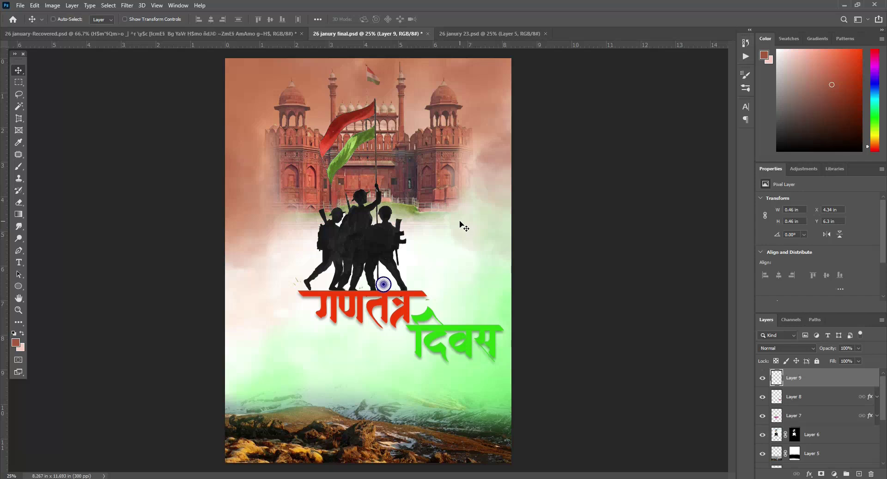
Step: Move the rocky landscape up under the soldiers and blend its mask into the green mist
right_click(327, 405)
click(348, 409)
drag(348, 409, 379, 315)
click(794, 454)
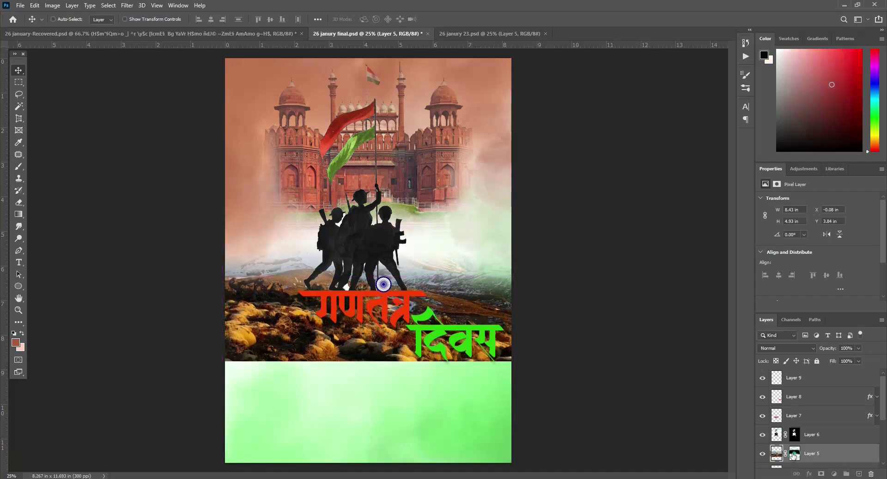
key(b)
mouse_move(239, 378)
mouse_down()
mouse_move(458, 402)
mouse_move(491, 396)
mouse_move(247, 383)
mouse_move(481, 392)
mouse_up()
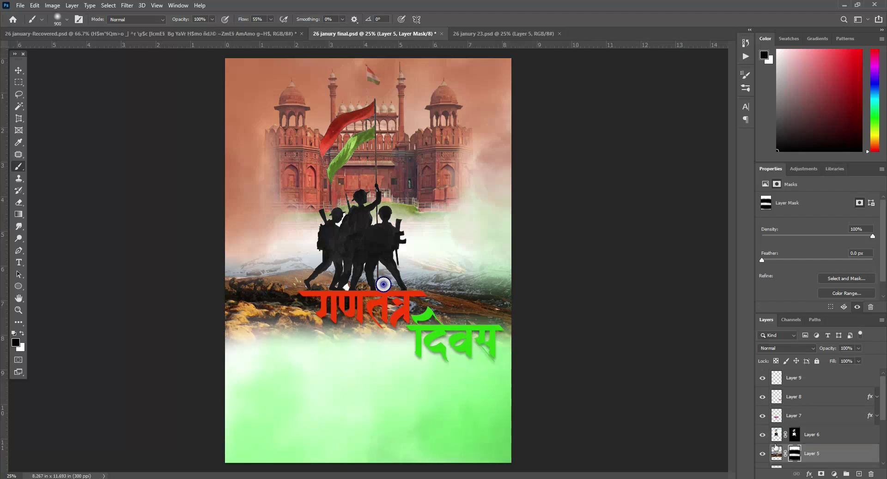
Step: Move the chakra and both title layers down and to the left
click(829, 377)
shift+click(825, 416)
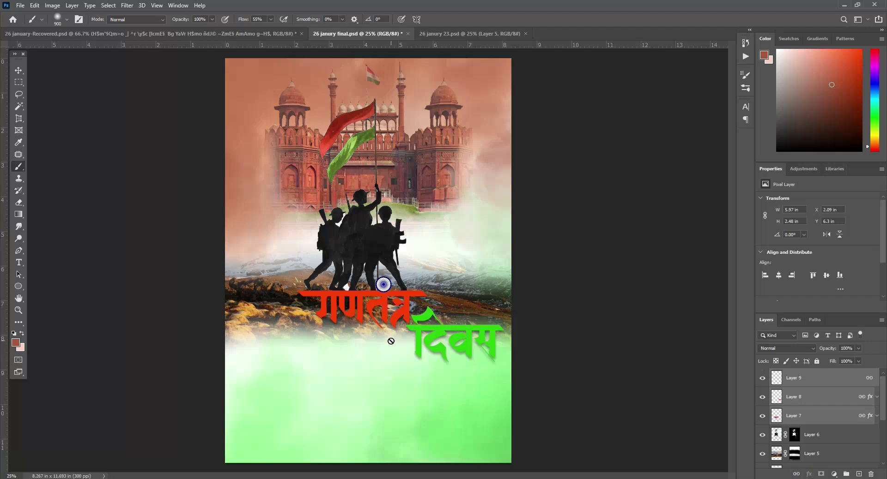
key(v)
drag(390, 311, 360, 341)
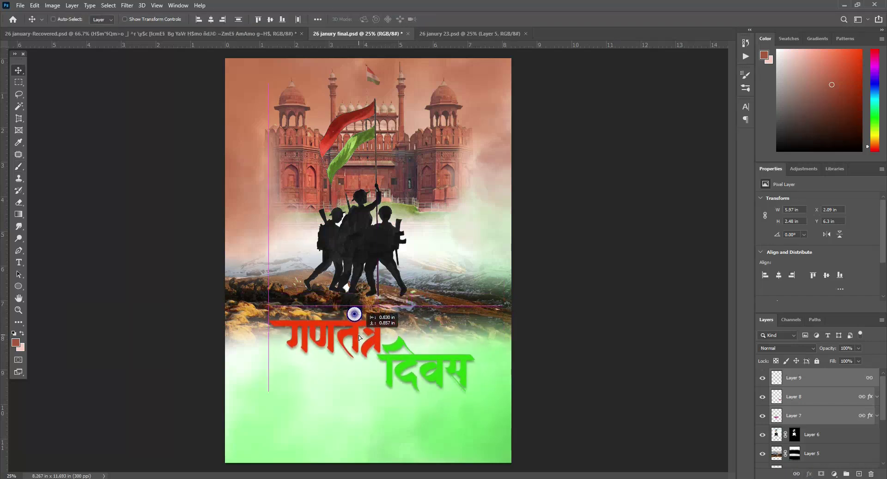
drag(359, 339, 355, 335)
Step: Place the landscape above the soldiers and refine its mask so their legs stay solid
drag(776, 453, 776, 421)
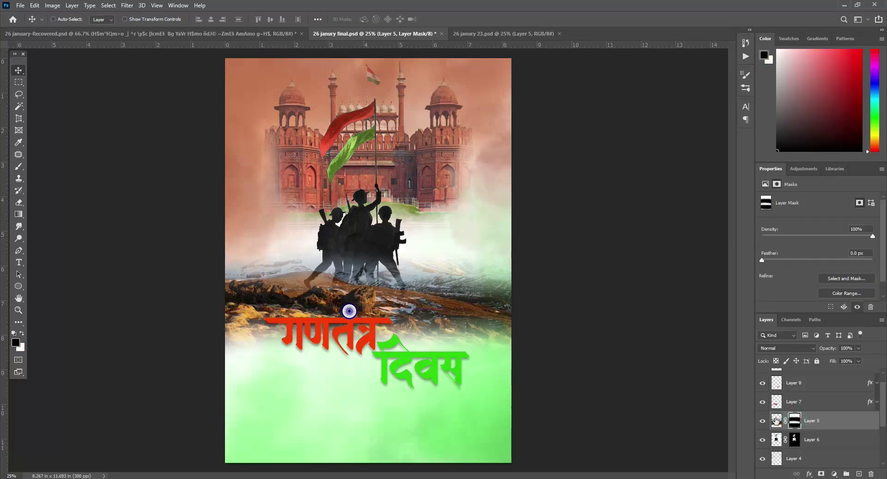
key(b)
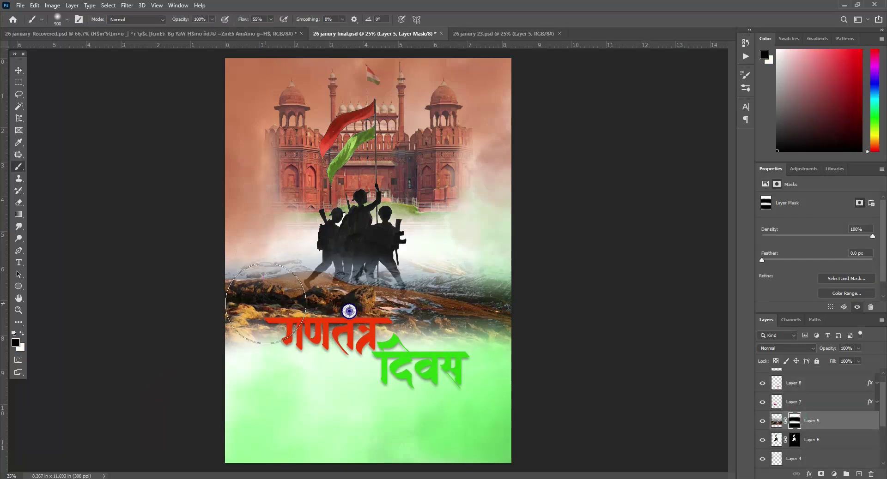
drag(327, 263, 320, 265)
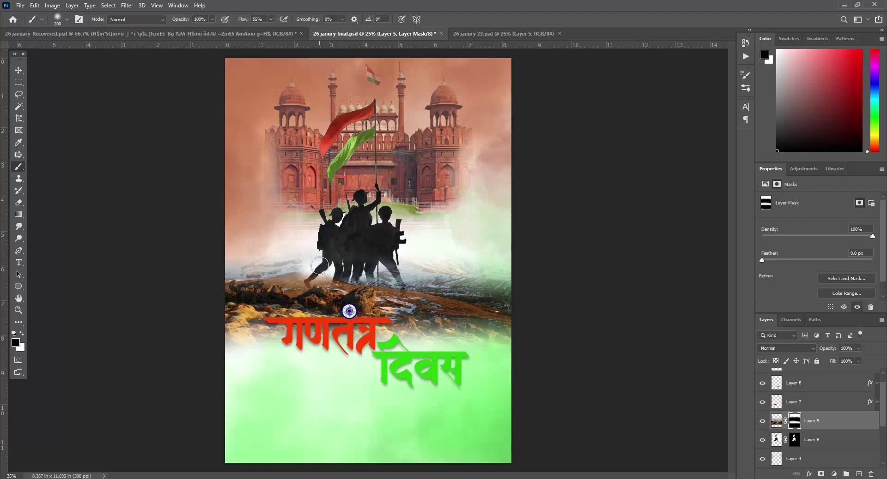
key(bracketright)
key(bracketright)
drag(396, 257, 317, 267)
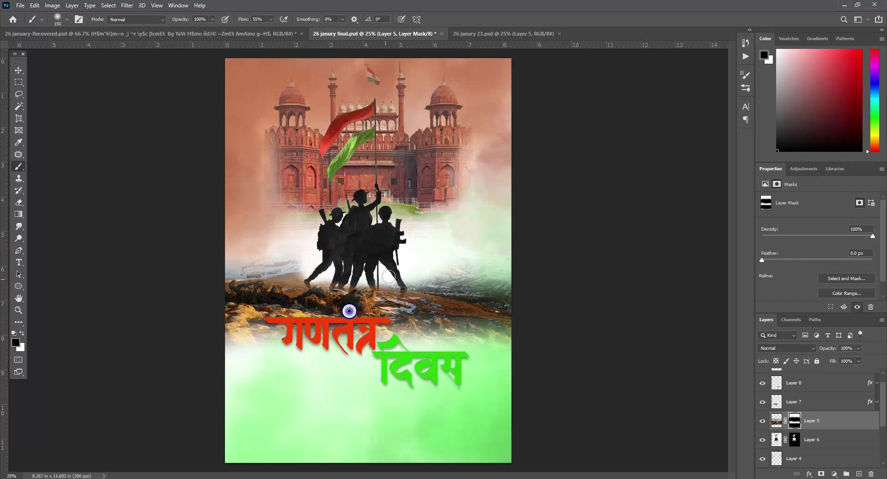
drag(405, 277, 412, 276)
key(ctrl+z)
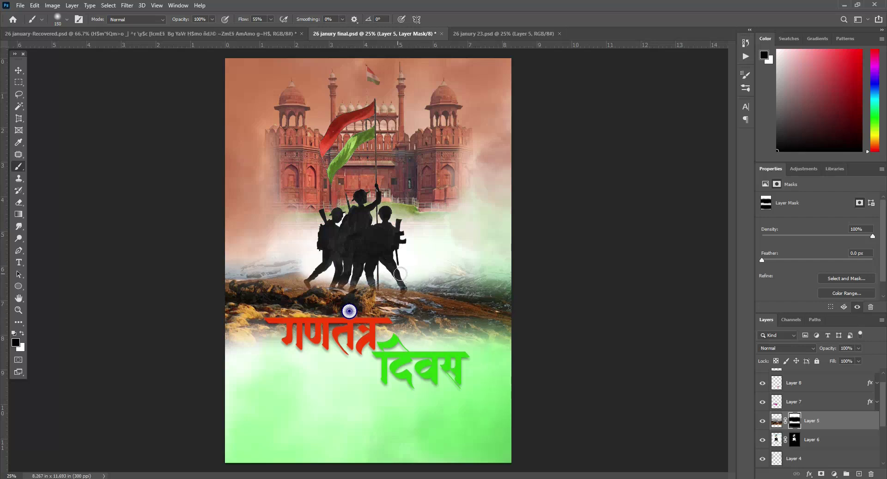
Step: Toggle the soldiers' visibility to check the blend, then add a new empty layer
click(762, 440)
click(860, 459)
click(860, 474)
text(white)
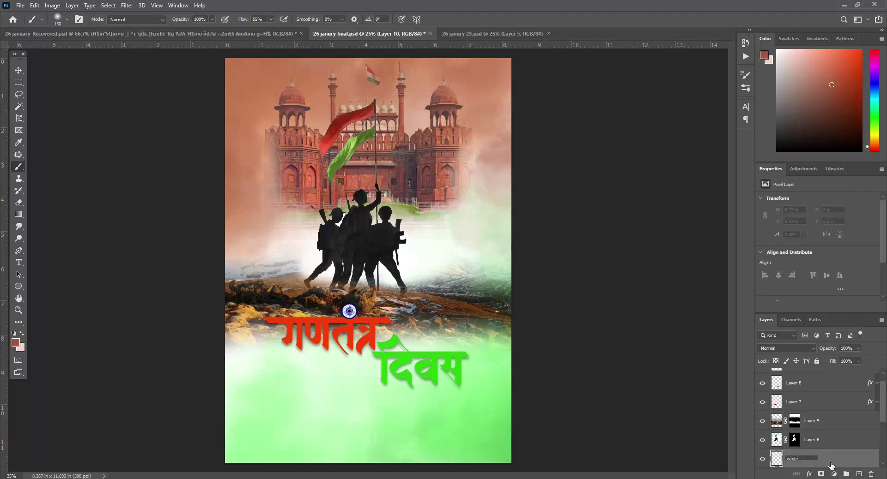
Step: Name the new layer 'white' and trace the gap between the flag stripes with the Pen tool
click(847, 460)
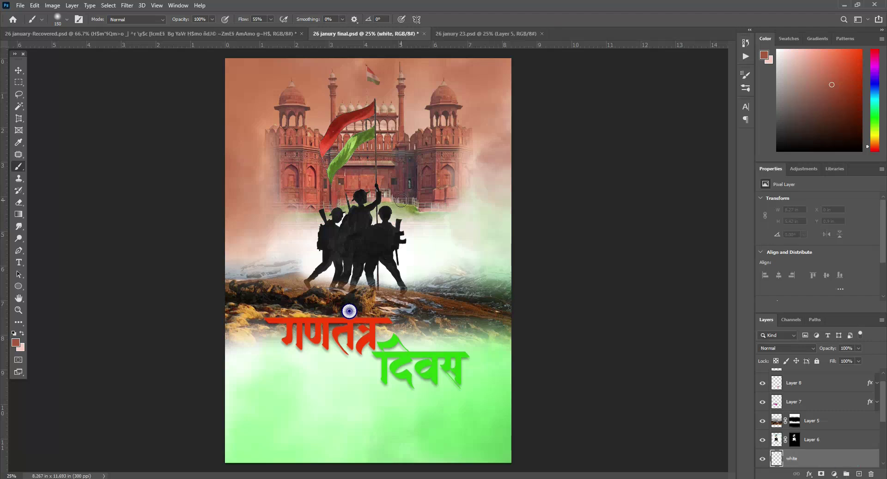
click(351, 117)
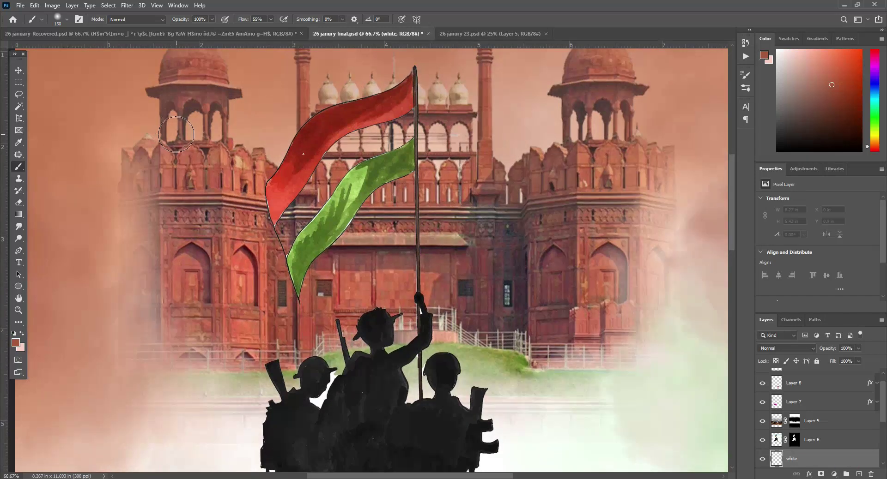
key(p)
scroll(331, 144, up, 1)
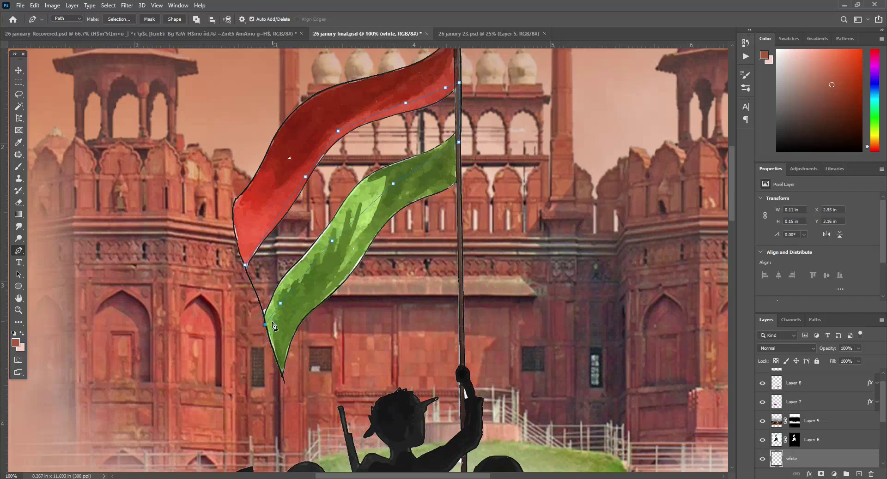
scroll(274, 326, up, 1)
scroll(277, 327, up, 1)
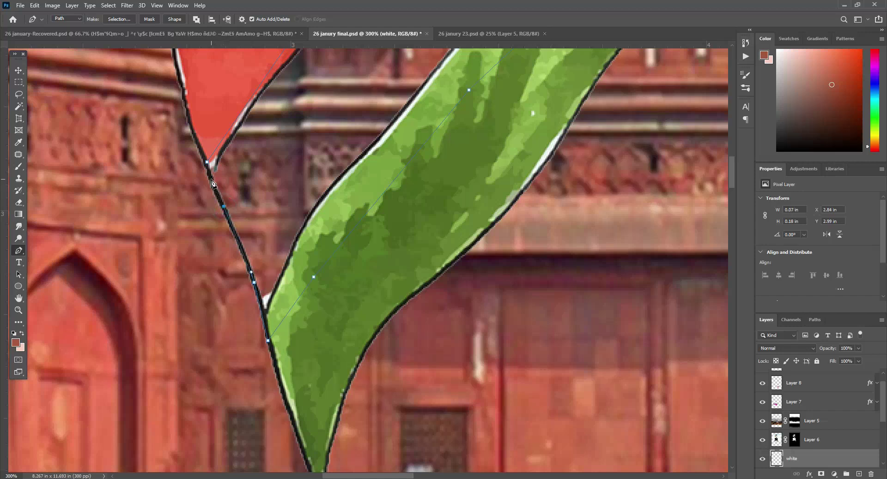
Step: Turn the path into a 1 px feathered selection and fill it with white
right_click(231, 190)
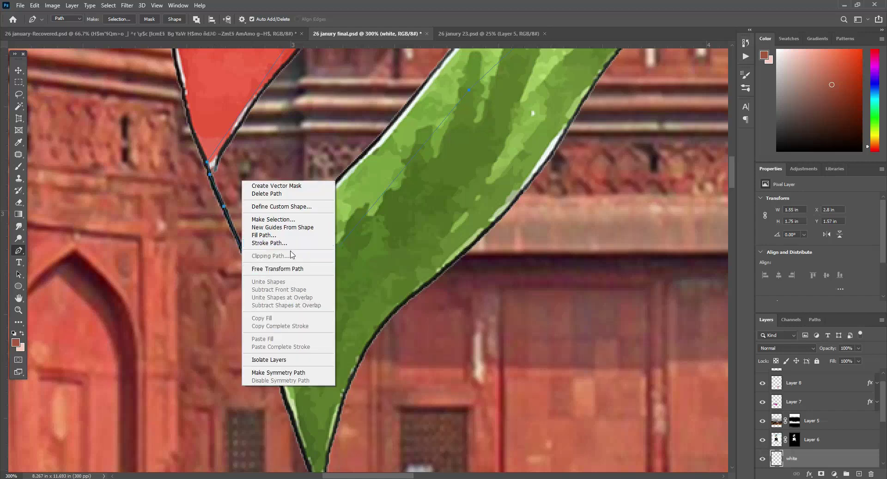
click(286, 221)
text(1)
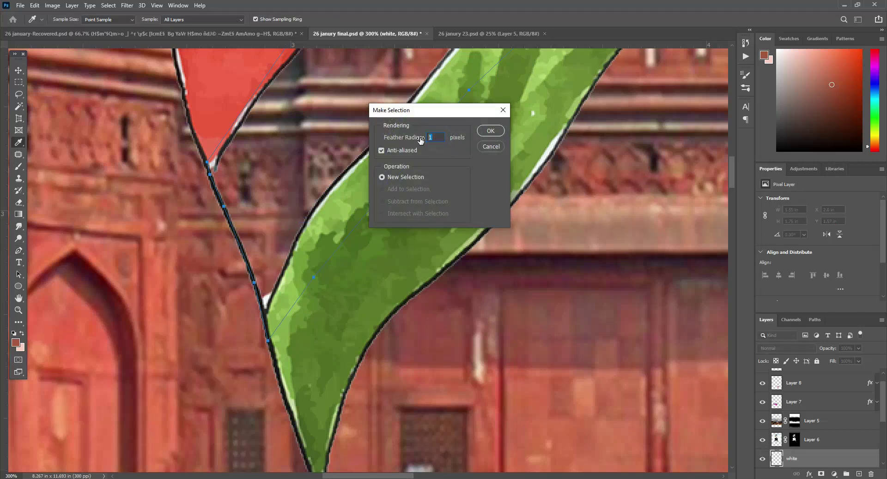
click(490, 131)
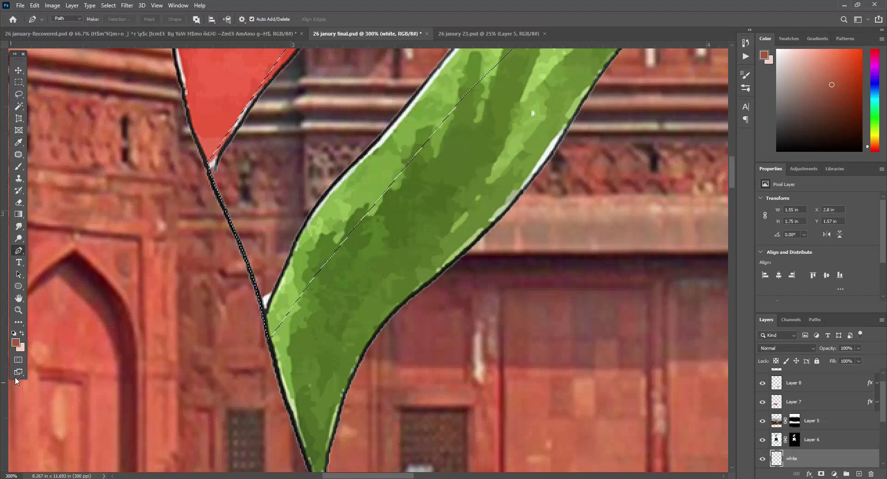
key(d)
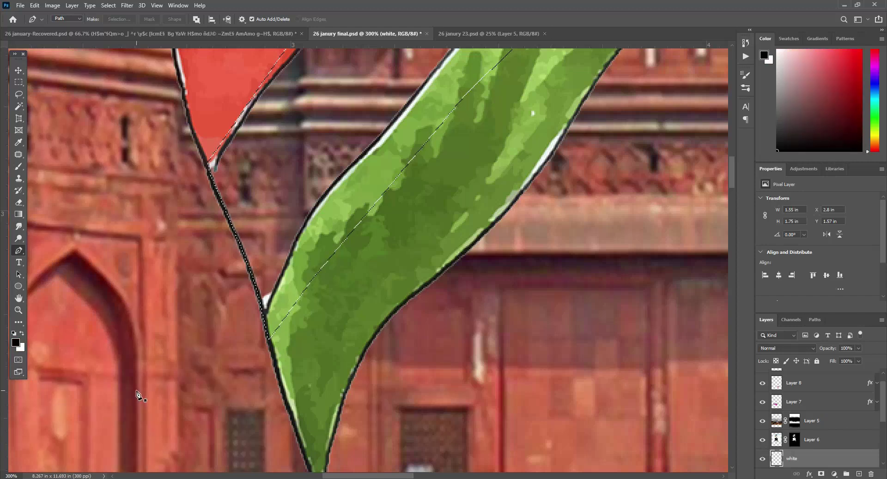
key(ctrl+BackSpace)
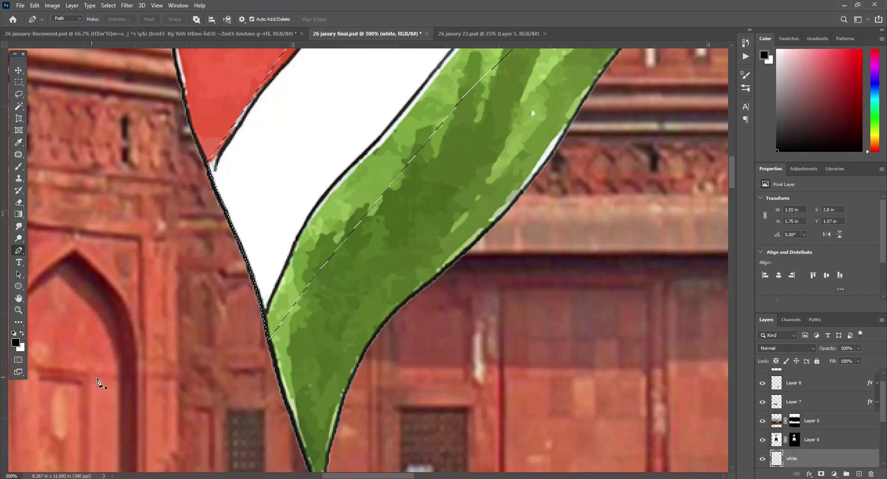
key(ctrl+minus)
key(ctrl+minus)
key(ctrl+minus)
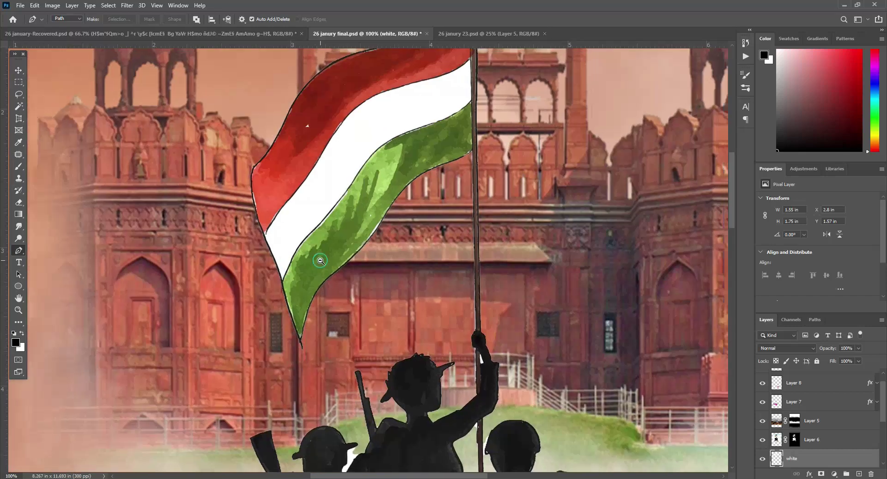
click(18, 70)
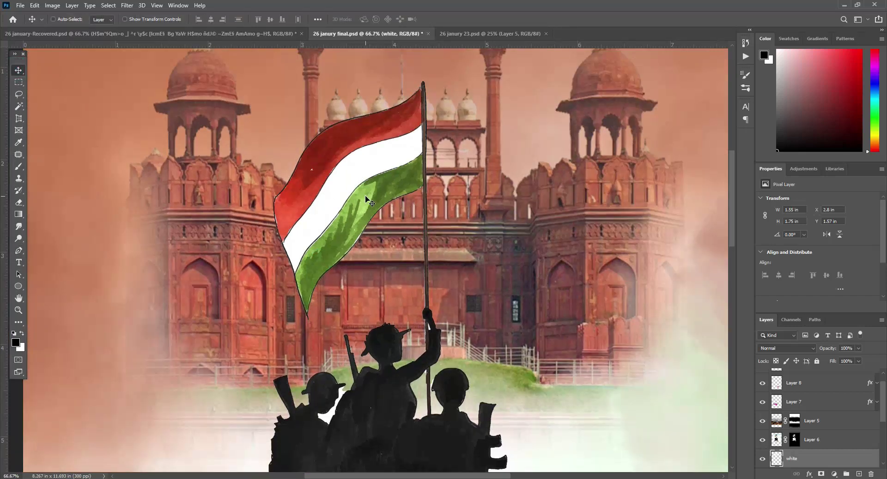
Step: Drop a copy of the Ashoka chakra onto the flag
key(ctrl+minus)
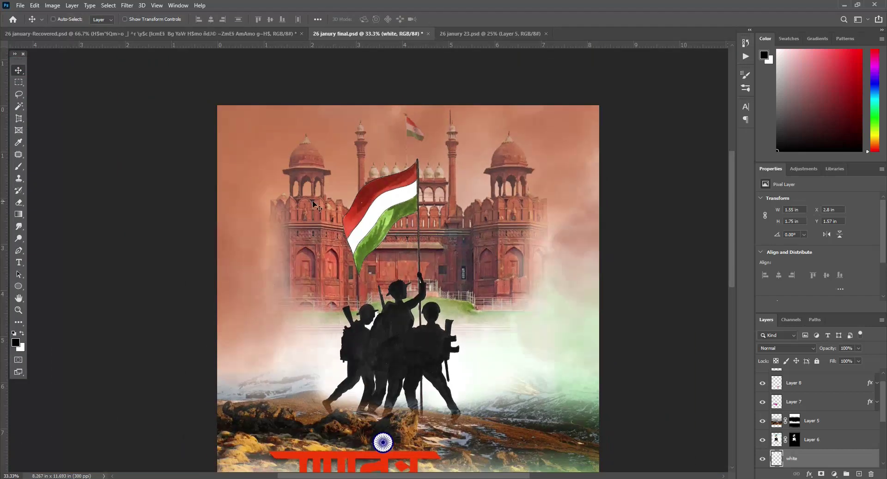
right_click(388, 446)
click(386, 389)
drag(382, 443, 487, 417)
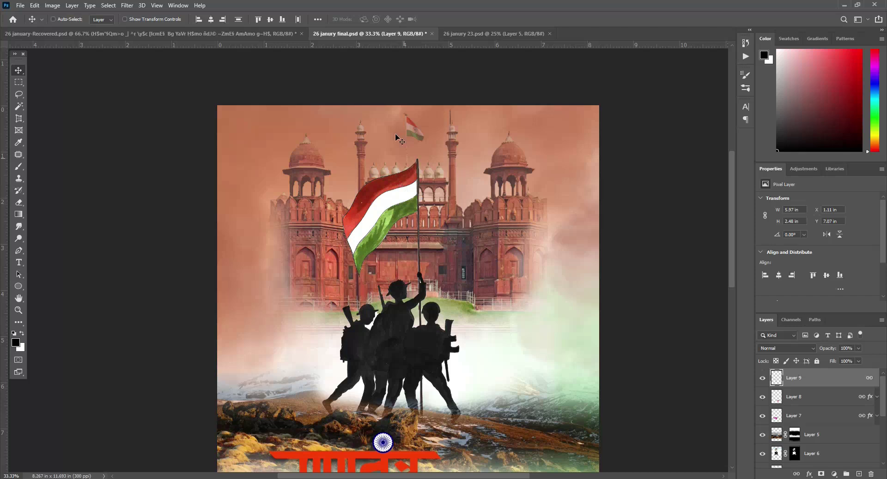
drag(429, 72, 374, 156)
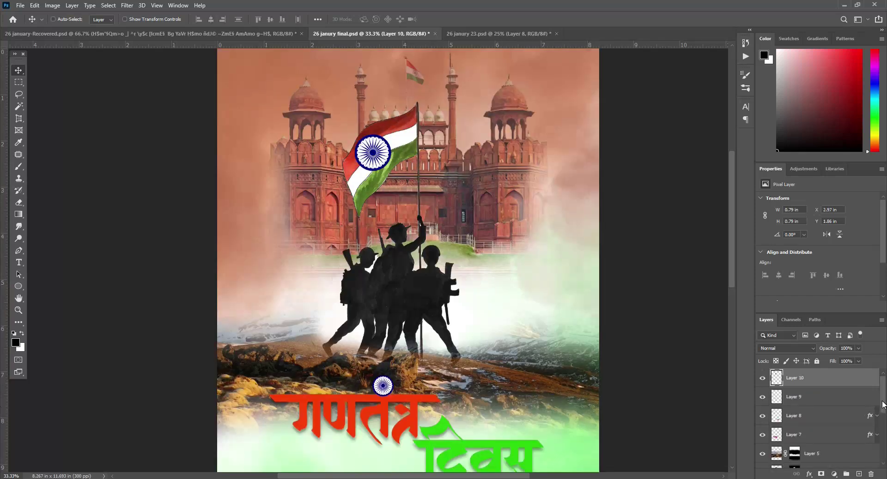
drag(882, 405, 885, 419)
click(762, 437)
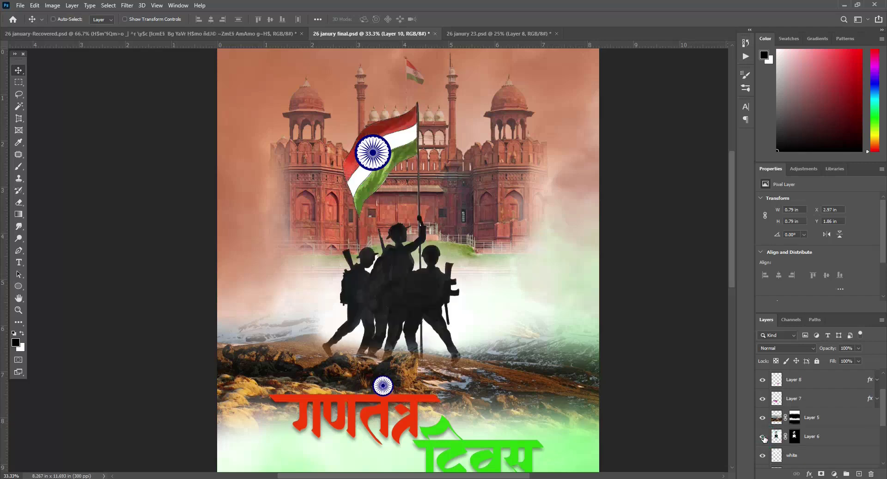
Step: Shrink the chakra copy onto the flag's white band and move its layer above Layer 5
key(ctrl+t)
drag(391, 134, 374, 151)
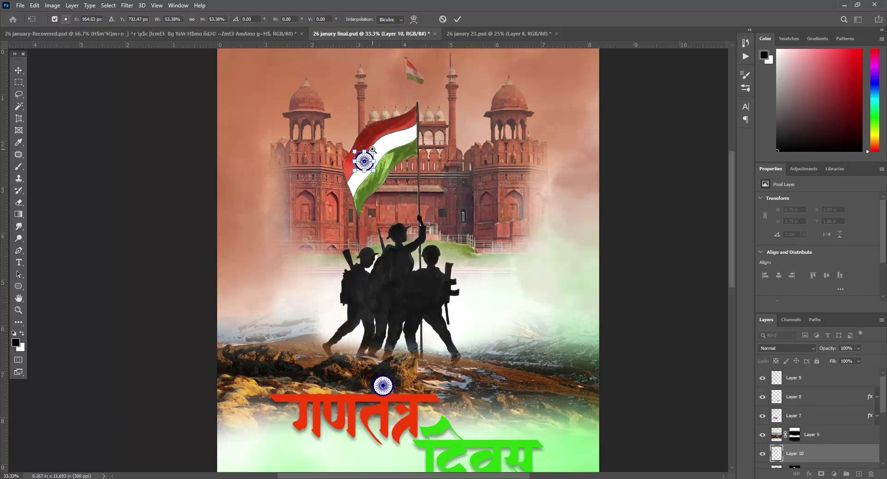
ctrl+click(372, 150)
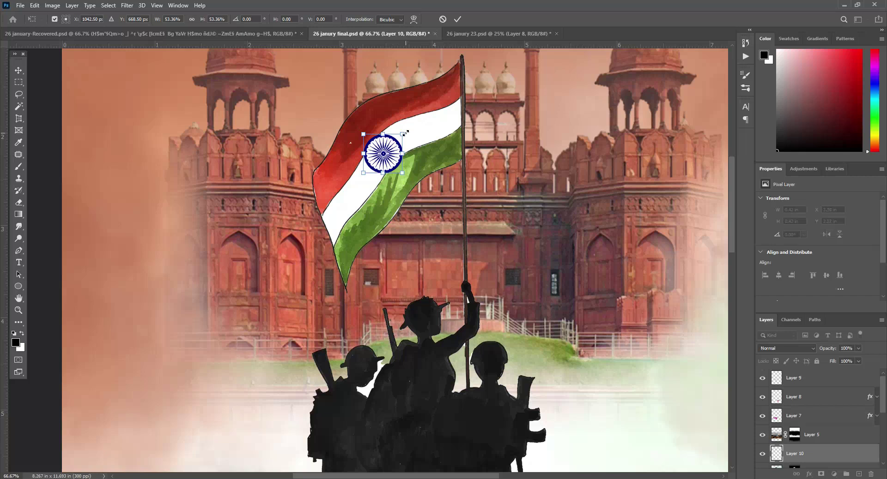
drag(366, 166, 396, 140)
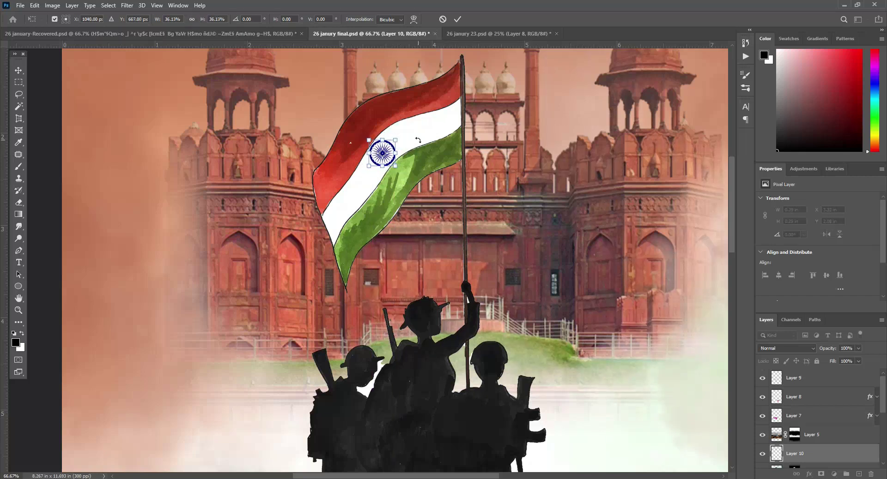
click(457, 19)
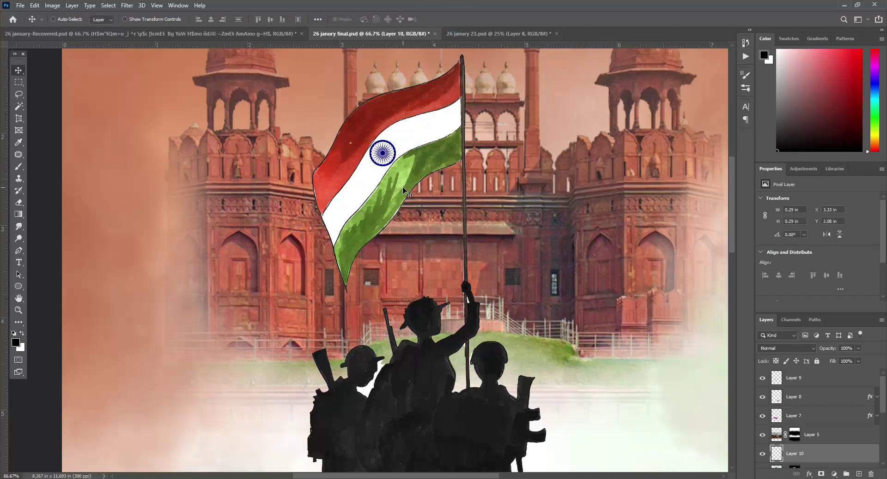
drag(403, 189, 365, 203)
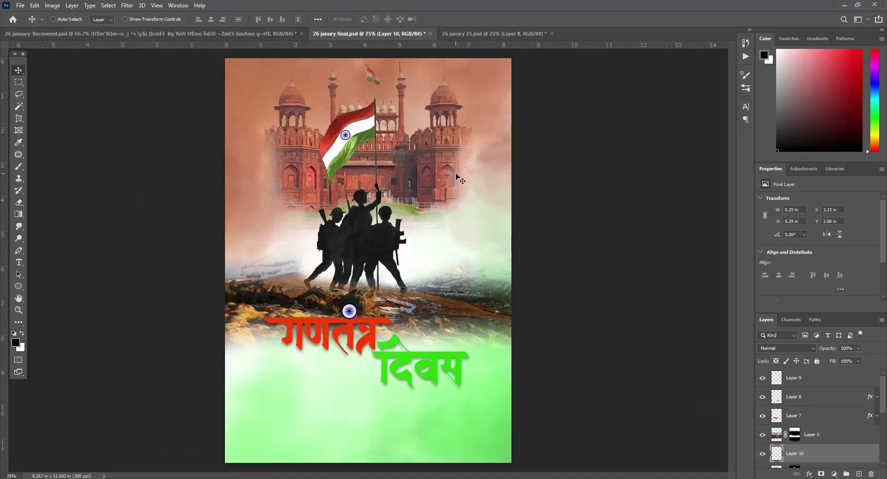
key(ctrl+bracketright)
double_click(798, 420)
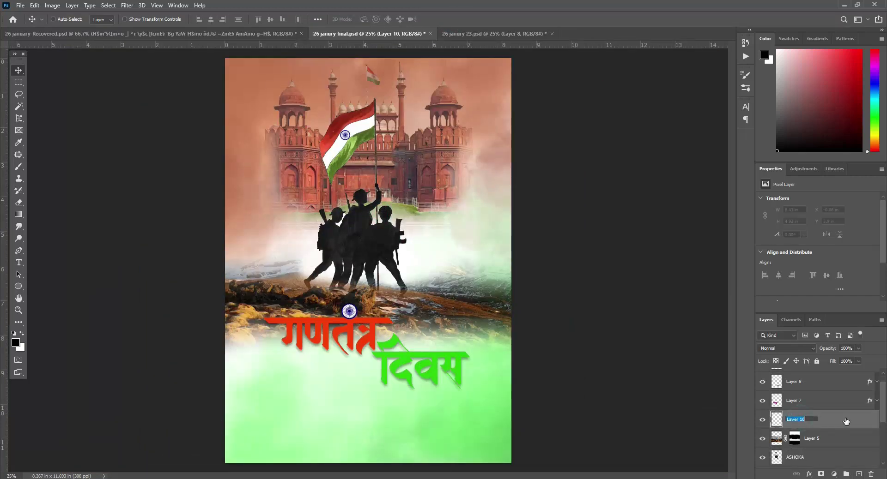
text(BROWN)
Step: Name the layer BROWN, sample the flag's dark red, and stamp a 1900 px India-map brush shape
key(Return)
key(b)
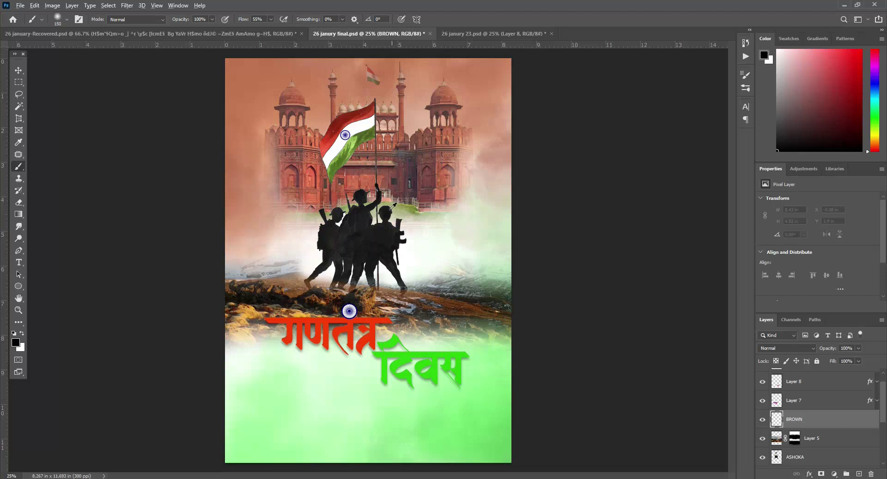
alt+click(340, 125)
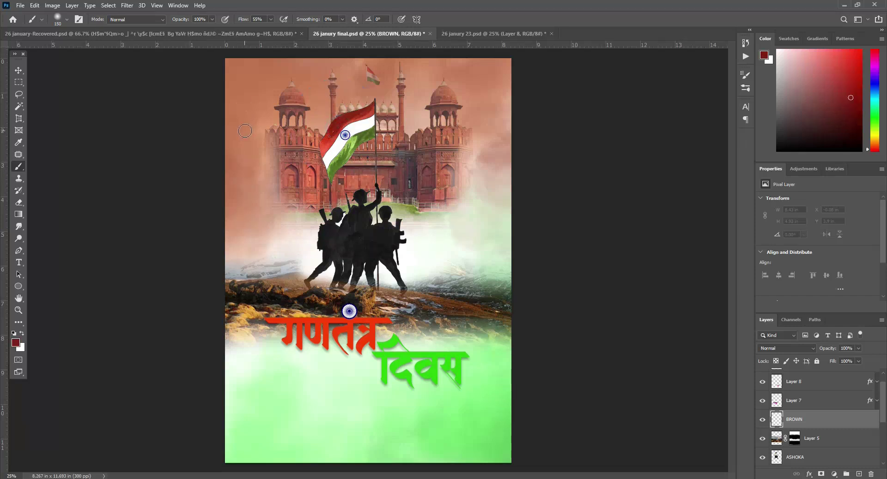
click(67, 19)
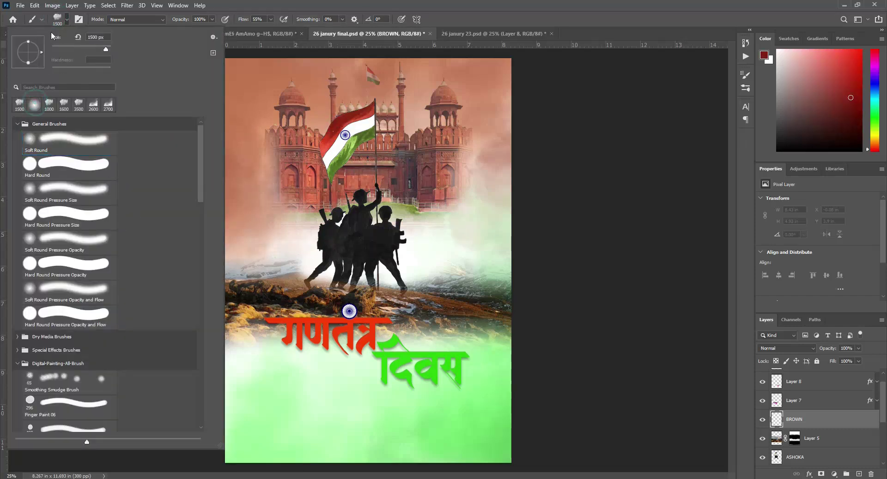
double_click(69, 144)
key(bracketright)
key(bracketright)
key(bracketright)
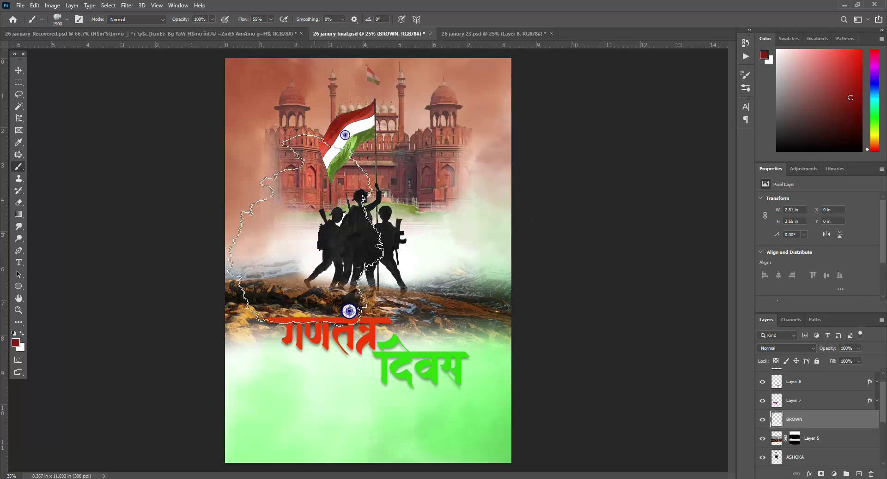
click(222, 179)
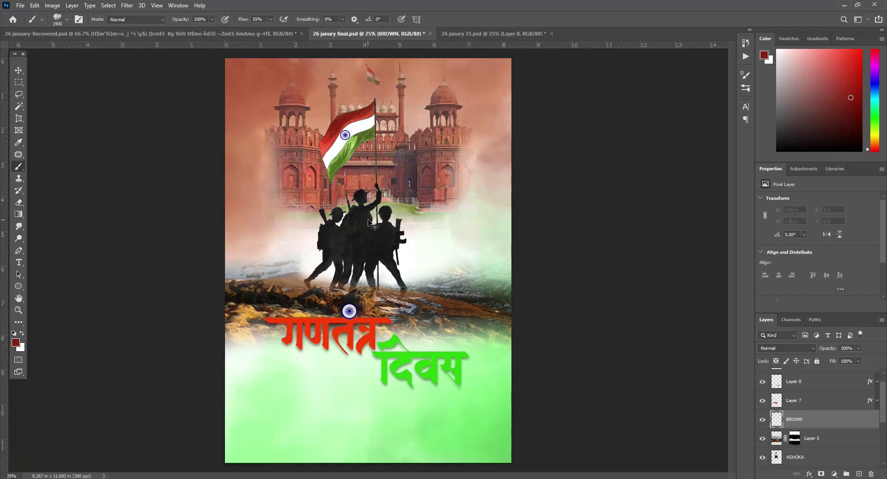
Step: Stamp a larger 2600 px rotated map shape along the poster top, then save
click(58, 21)
click(108, 104)
click(504, 83)
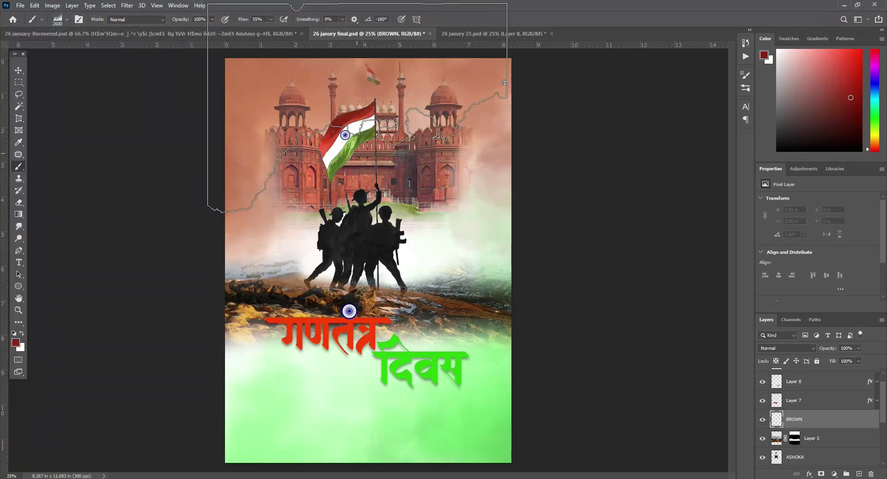
click(504, 82)
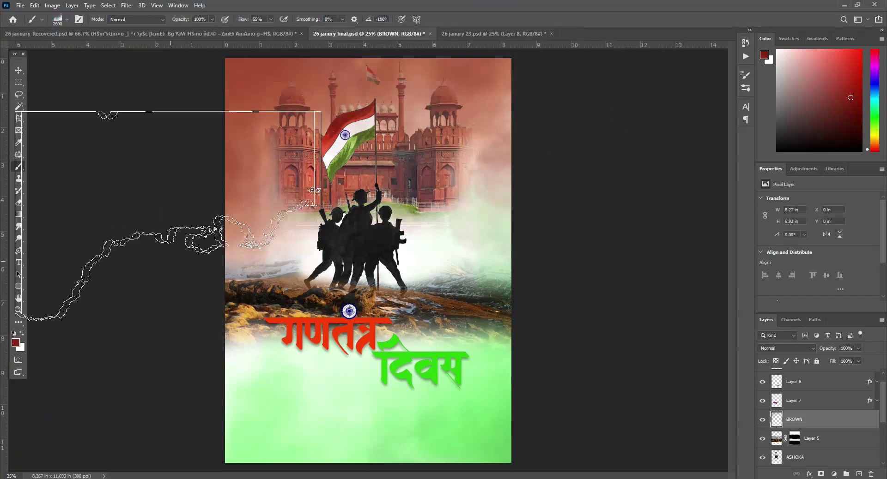
key(Right)
key(Right)
key(Right)
key(Right)
key(Right)
key(Right)
key(Right)
key(Right)
key(Right)
key(Right)
key(Right)
key(Right)
key(Right)
key(Right)
key(Right)
key(Right)
key(Right)
key(Right)
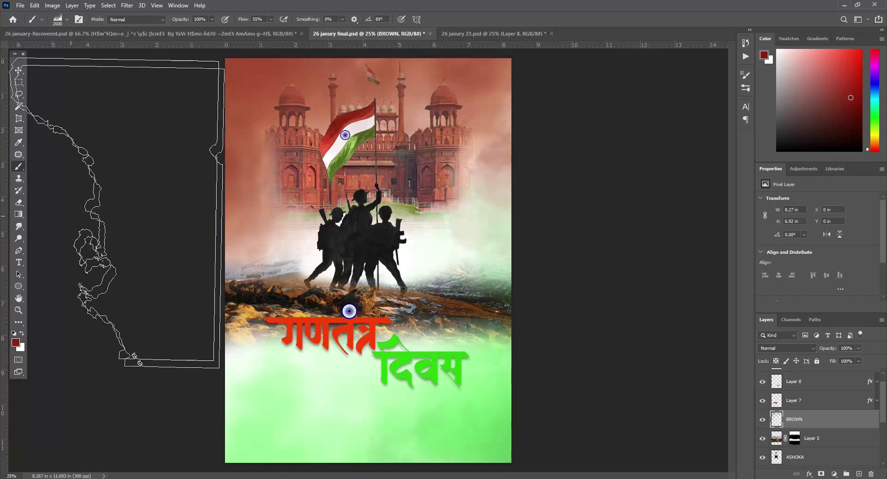
click(19, 71)
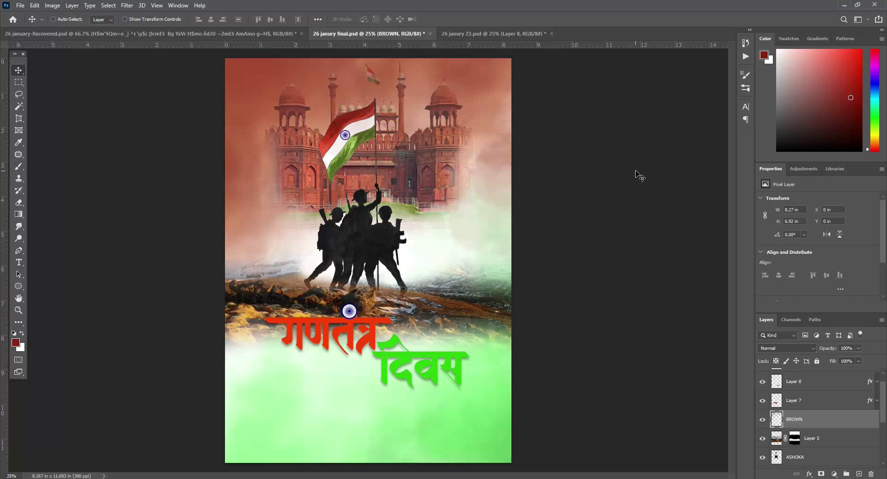
key(ctrl+s)
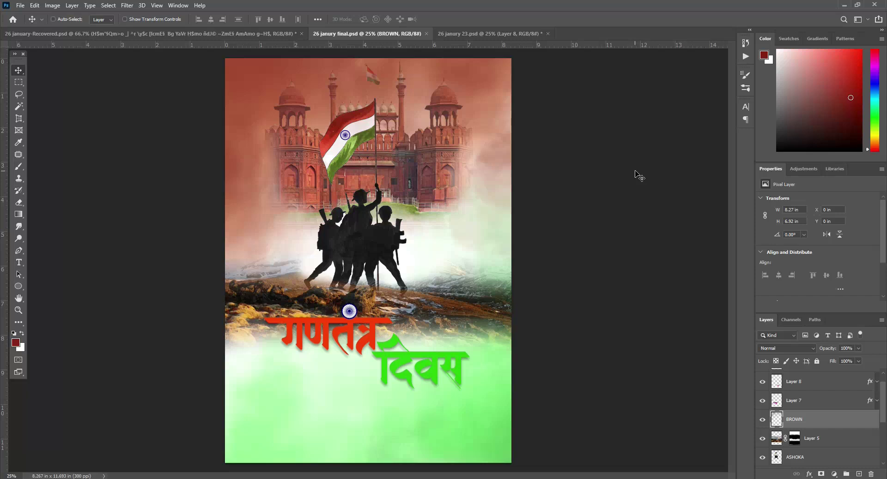
Step: Duplicate mountain Layer 5 and remove the copy's mask to reveal the full mountains
click(835, 419)
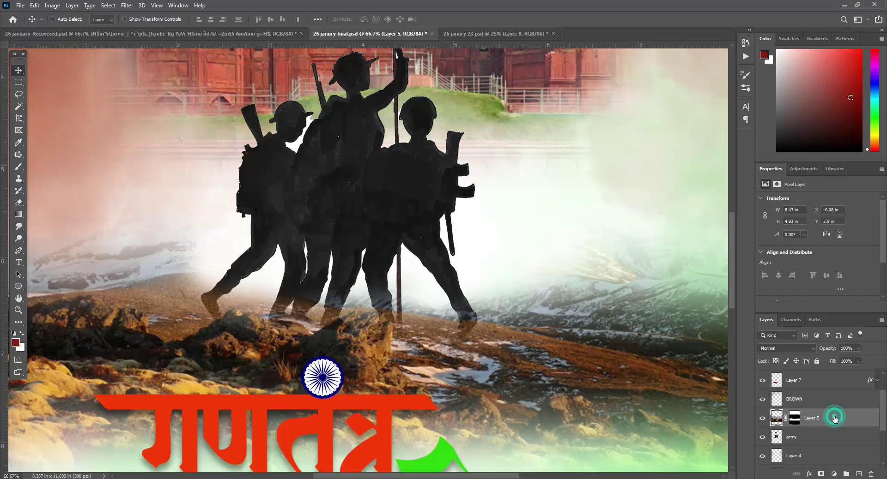
key(ctrl+j)
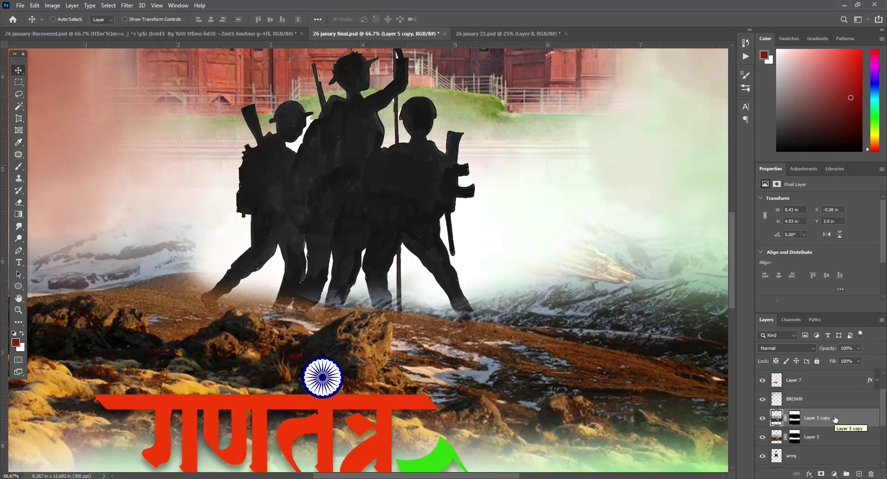
key(ctrl+minus)
key(ctrl+minus)
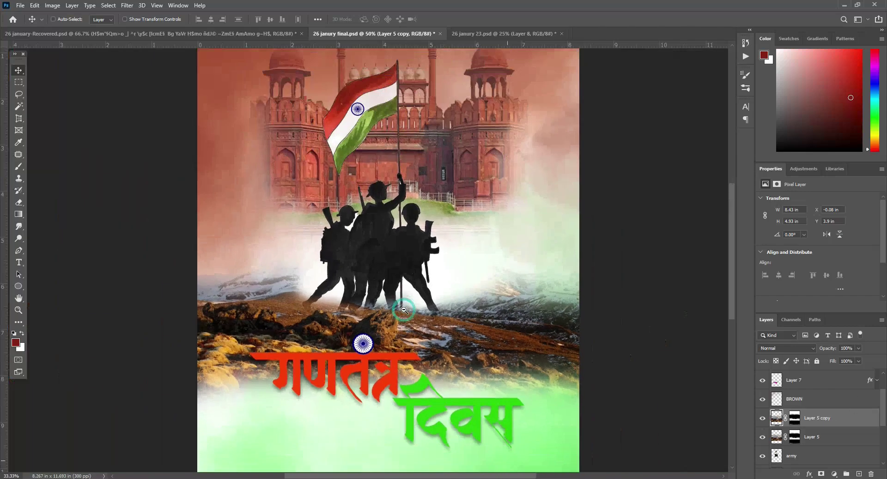
scroll(415, 327, up, 1)
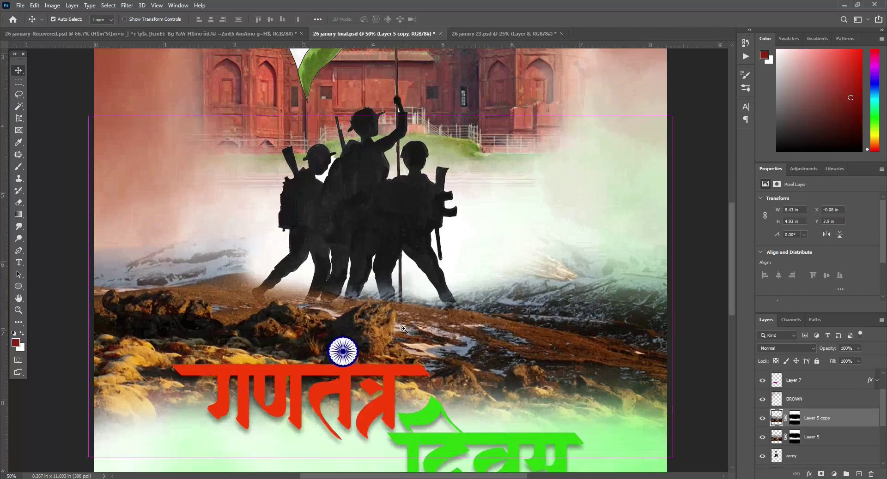
key(b)
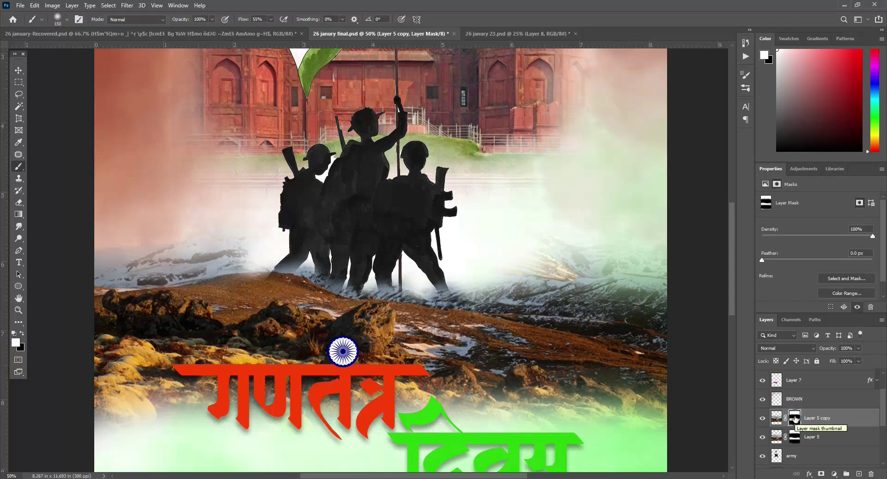
drag(794, 418, 871, 474)
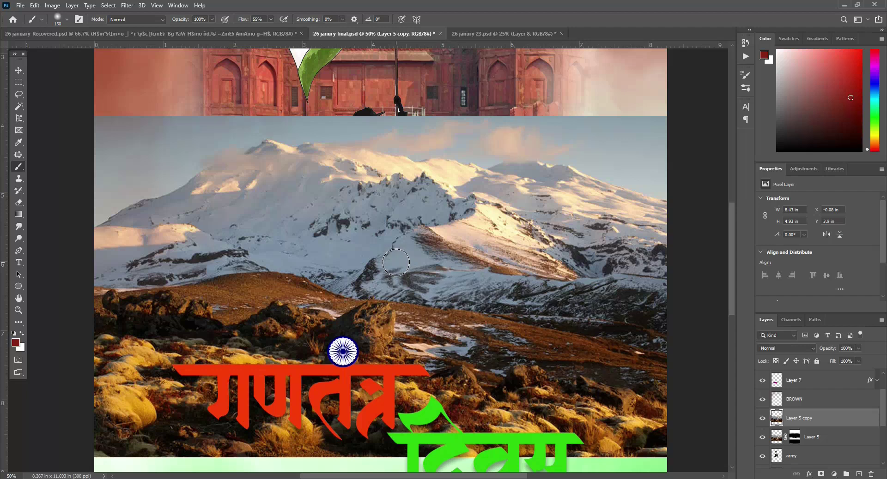
Step: Trace a closed pen path around the rocky foreground, along the ridge, bottom and left edge
key(p)
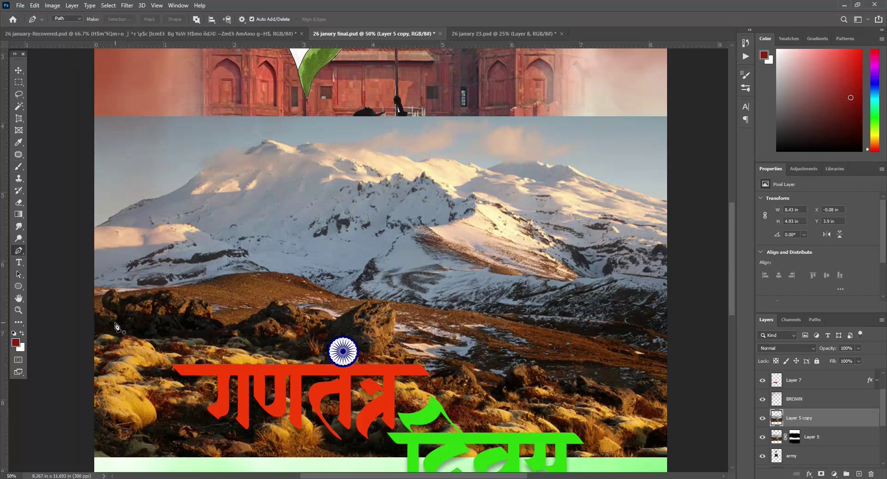
click(117, 319)
click(107, 310)
click(106, 292)
click(115, 292)
click(125, 301)
click(189, 303)
click(221, 324)
click(247, 322)
click(269, 310)
click(282, 304)
click(318, 312)
click(364, 305)
click(399, 344)
click(419, 358)
click(462, 369)
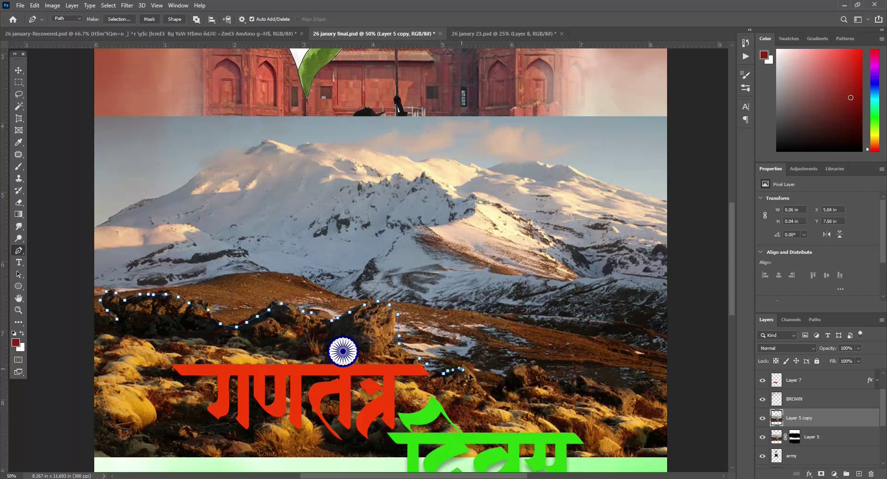
click(426, 464)
click(318, 468)
click(149, 457)
click(65, 406)
click(70, 363)
click(81, 324)
click(116, 316)
Step: Copy the feathered rock selection onto new Layer 10 and delete the duplicate soldiers layer
right_click(192, 365)
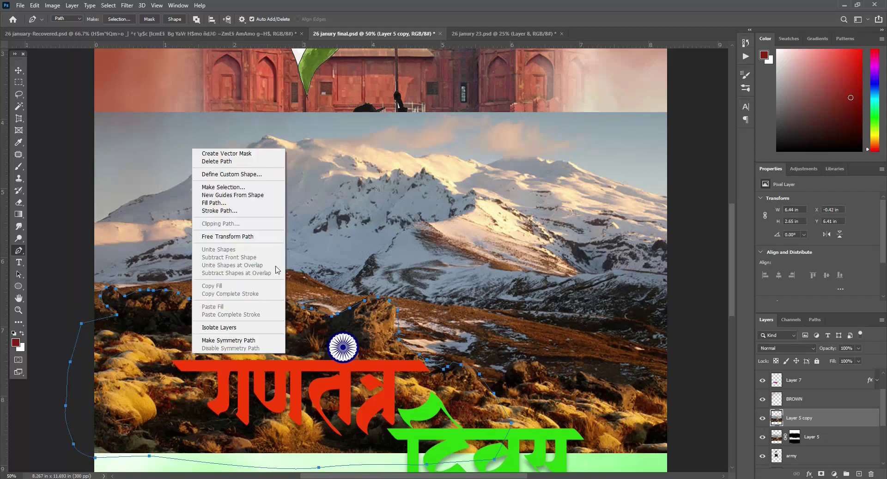
click(249, 185)
text(0.5)
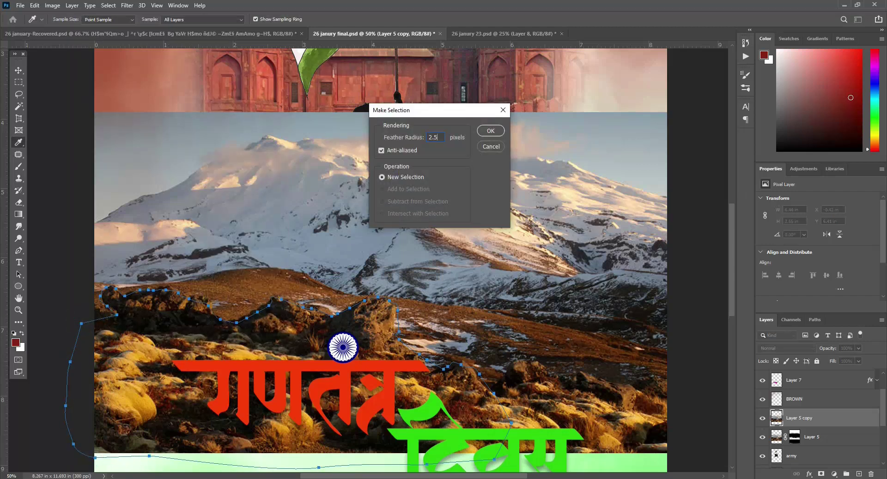
key(Return)
key(ctrl+j)
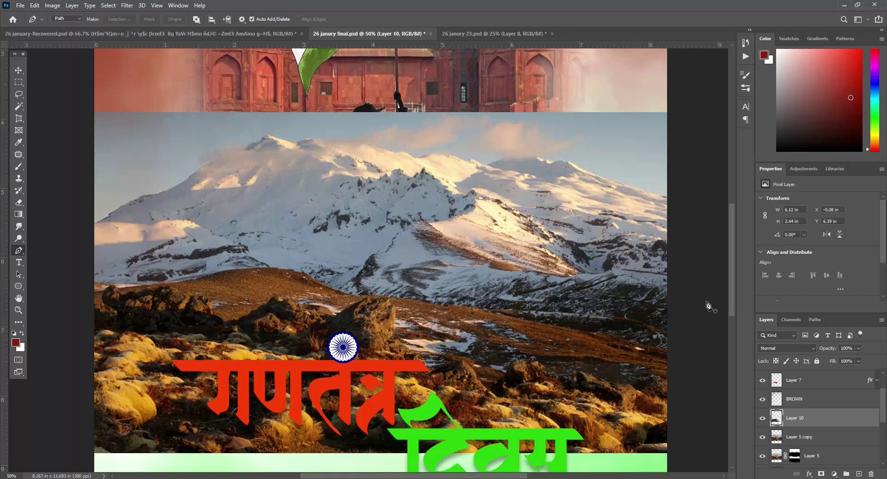
click(826, 437)
key(Delete)
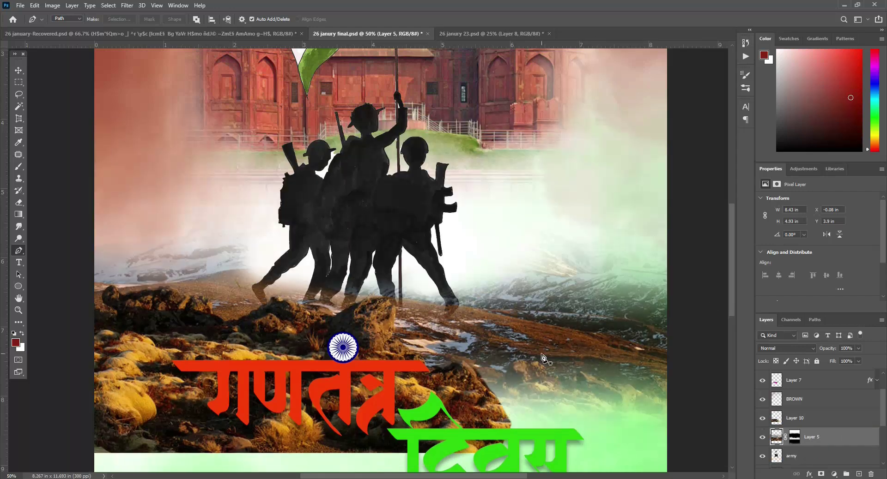
Step: Scale the Layer 10 rocks to about 85%, place them under the soldiers, and add a mask
key(v)
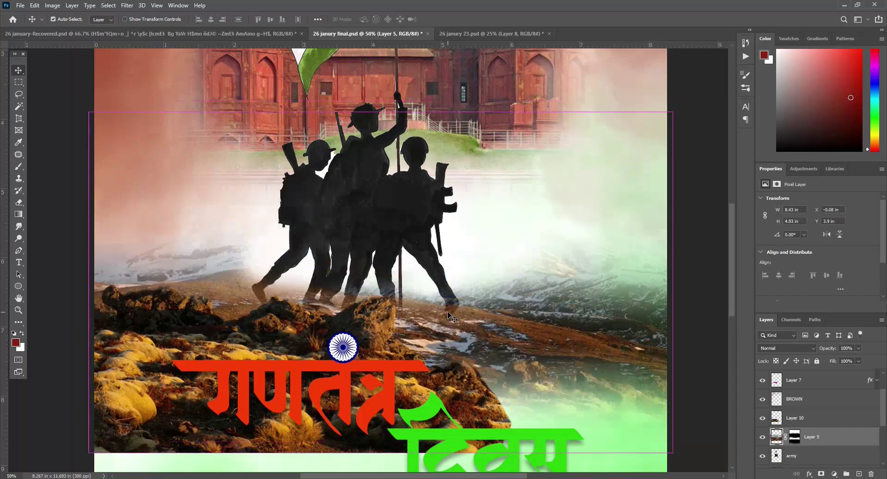
click(834, 422)
mouse_move(240, 328)
mouse_down()
mouse_move(337, 333)
mouse_move(322, 318)
mouse_up()
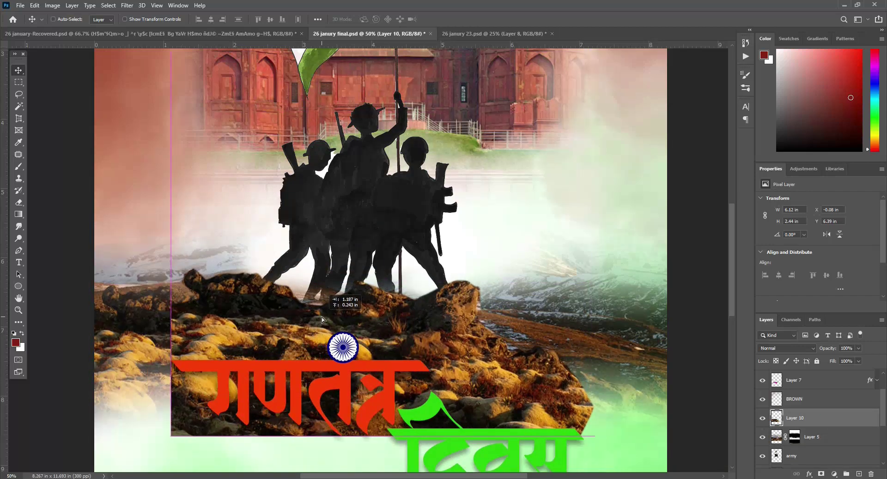
key(ctrl+t)
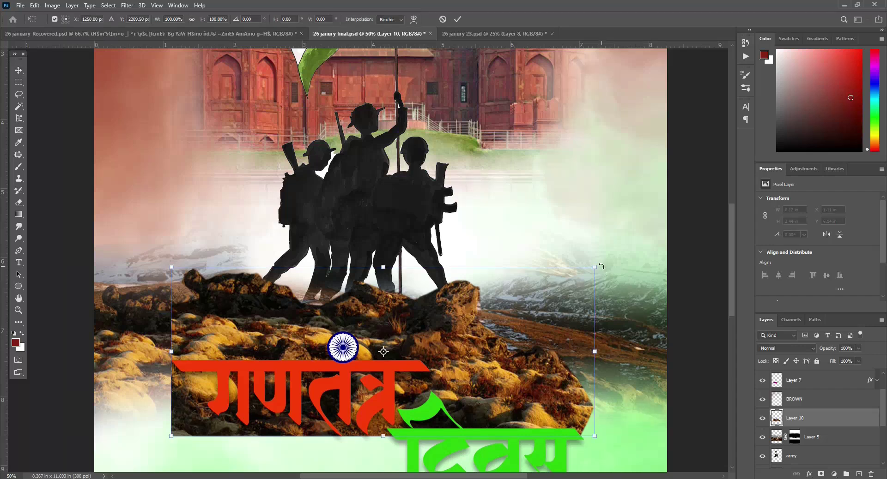
drag(601, 266, 541, 313)
drag(410, 341, 436, 311)
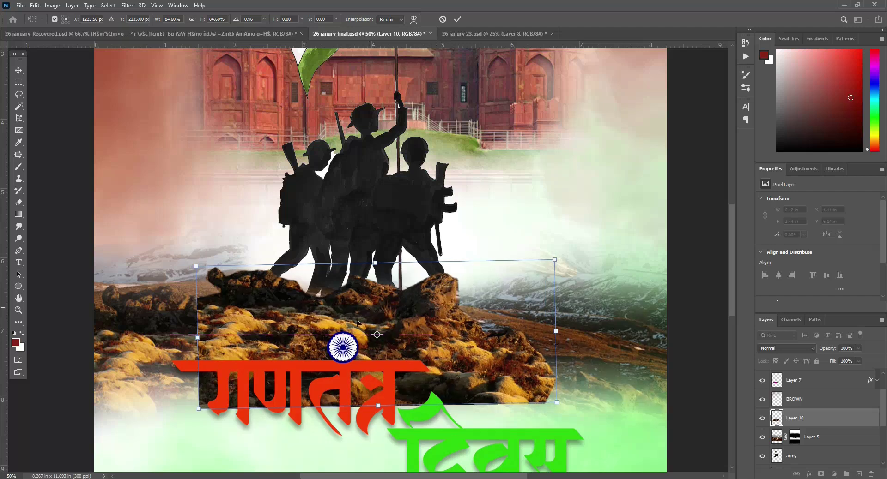
click(457, 19)
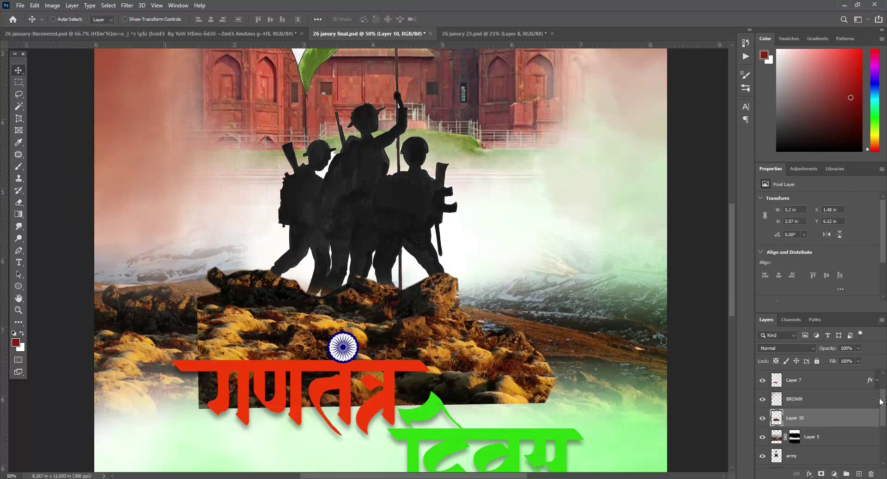
click(822, 475)
Step: Paint black on the rock layer's mask to fade its hard edges into the fog
key(b)
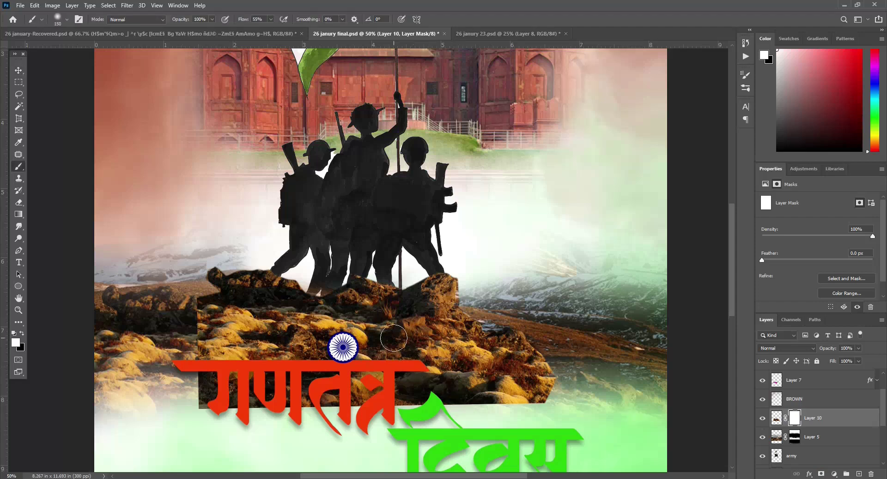
key(x)
mouse_move(199, 281)
mouse_down()
mouse_move(165, 351)
mouse_move(198, 406)
mouse_up()
mouse_move(415, 401)
mouse_down()
mouse_move(514, 388)
mouse_move(429, 402)
mouse_move(505, 392)
mouse_up()
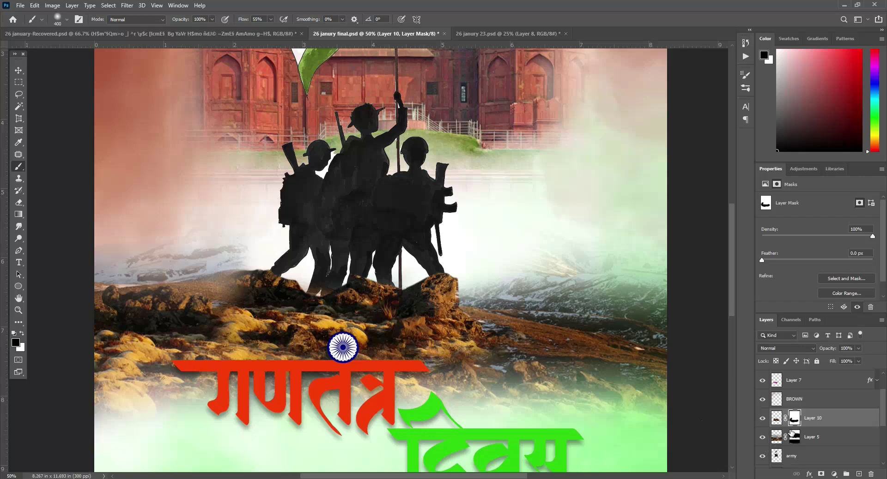
Step: Scale the rock image to about 95% and nudge it right to centre under the soldiers
click(818, 419)
key(v)
key(ctrl+t)
drag(557, 266, 551, 286)
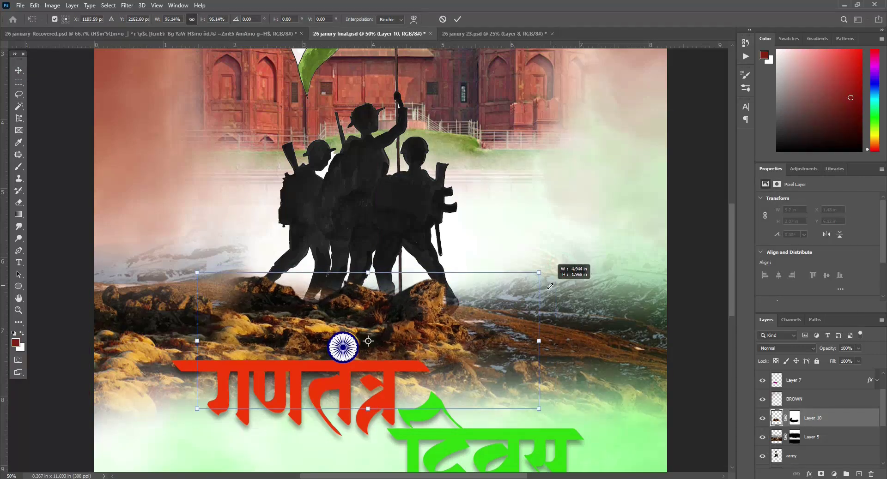
drag(433, 315, 446, 317)
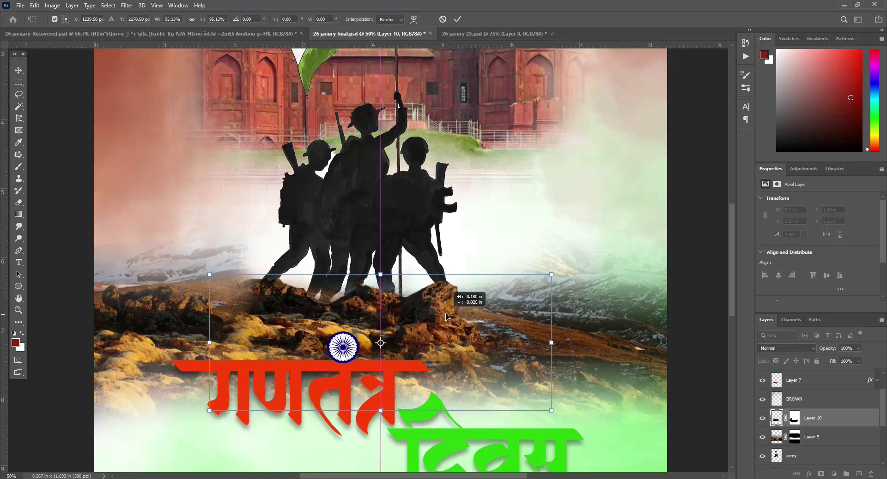
click(458, 19)
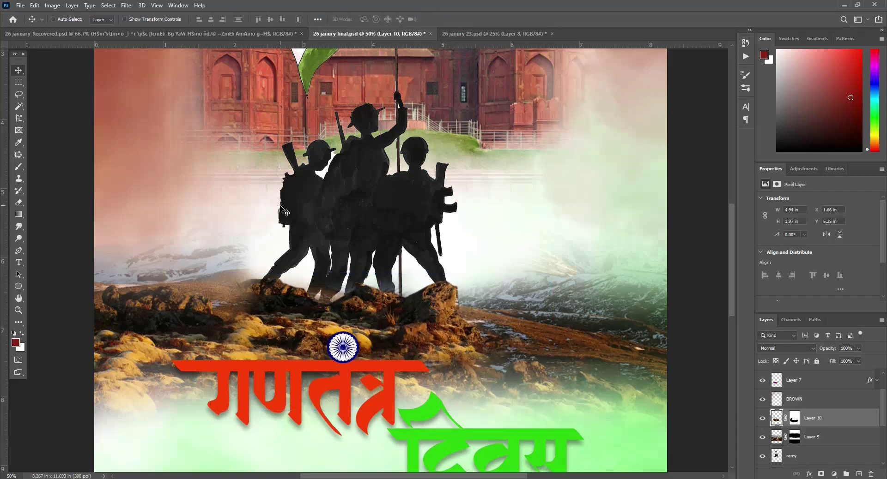
ctrl+alt+click(317, 267)
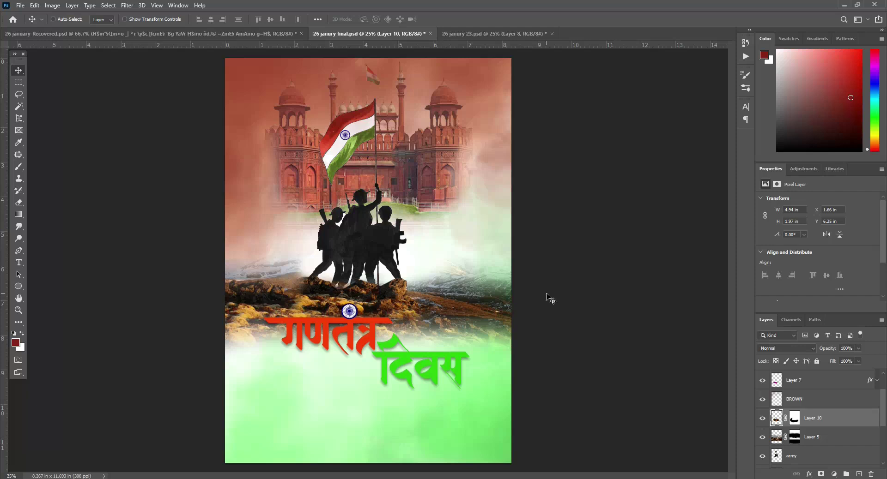
Step: Paste the four-line Hindi poem below the title, then paste in the greeting text layers
key(ctrl+v)
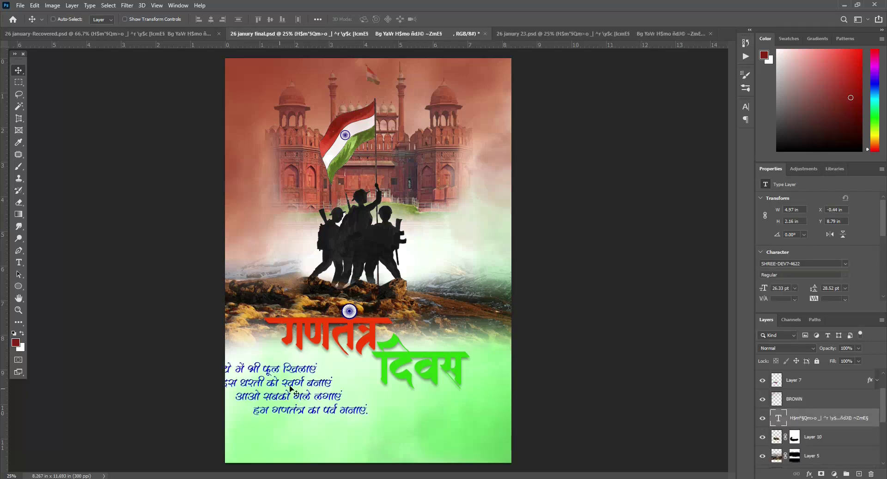
drag(293, 375, 332, 384)
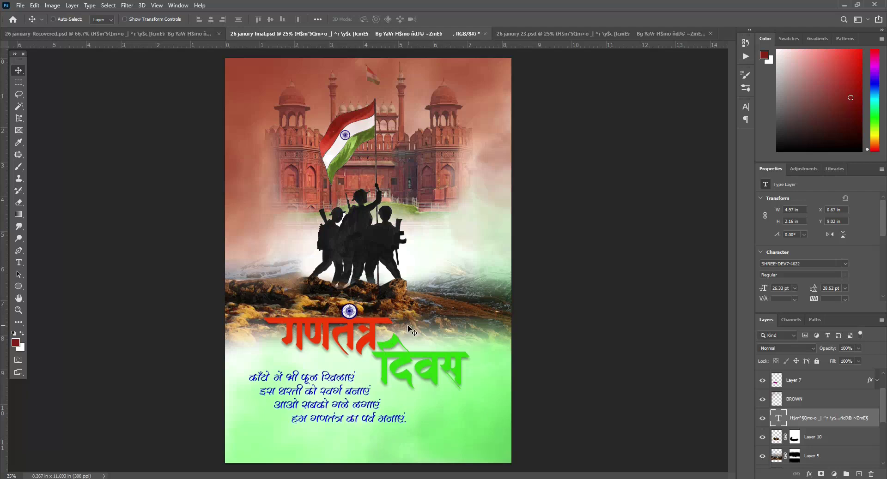
drag(332, 383, 327, 374)
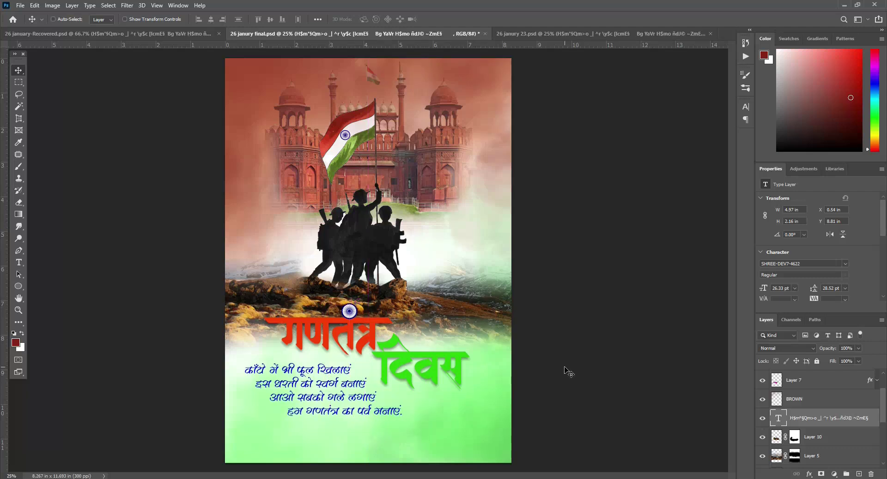
key(ctrl+v)
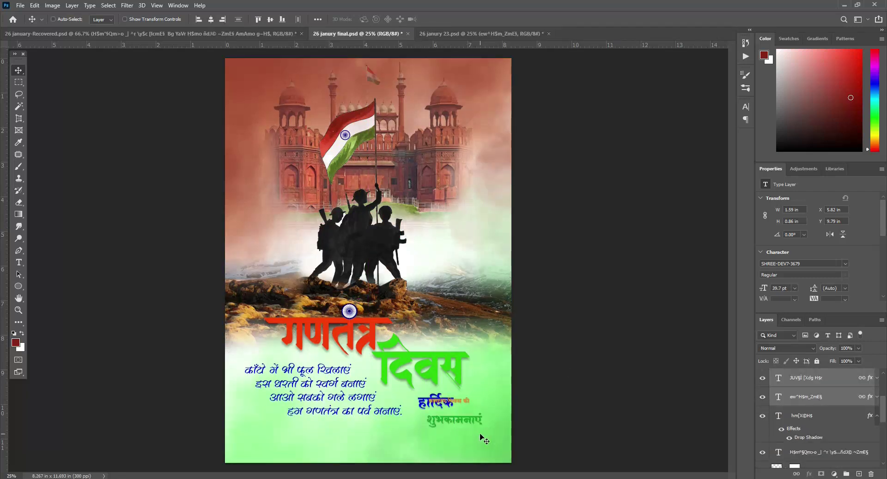
Step: Unlink the greeting layers, delete the orange 'गणतंत्र दिवस की' line, and stack शुभकामनाएं under हार्दिक
scroll(481, 438, up, 3)
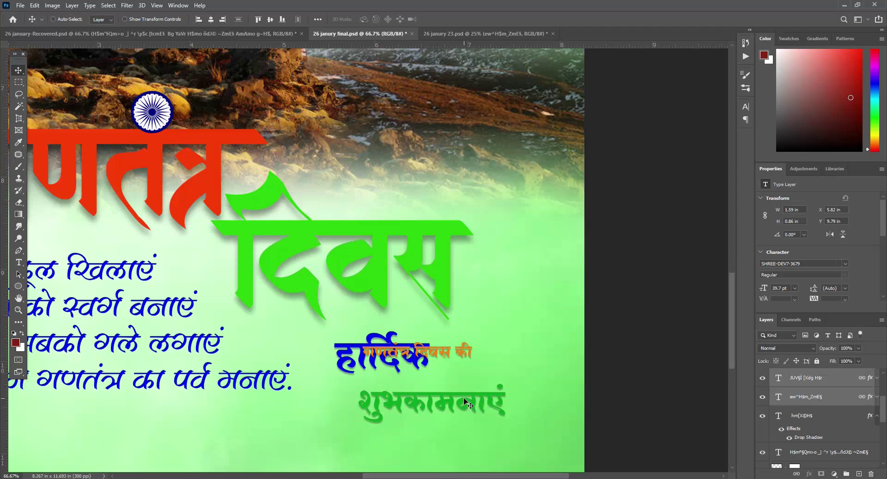
drag(447, 355, 497, 359)
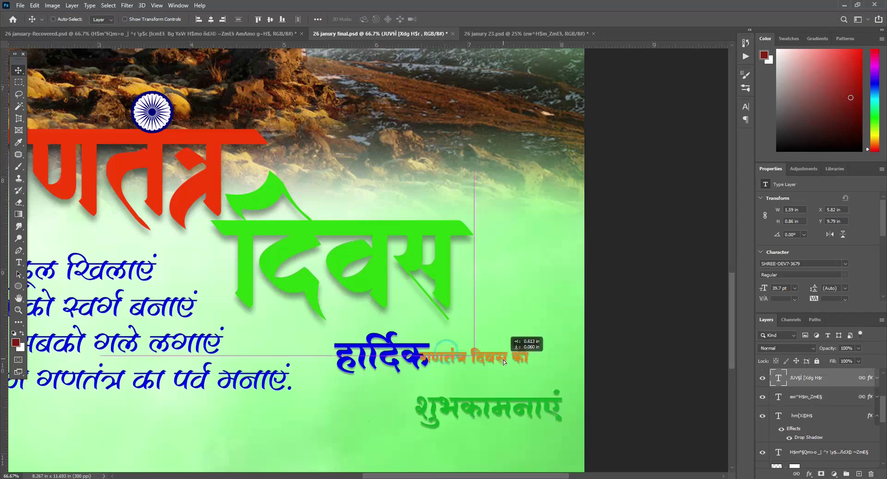
click(797, 475)
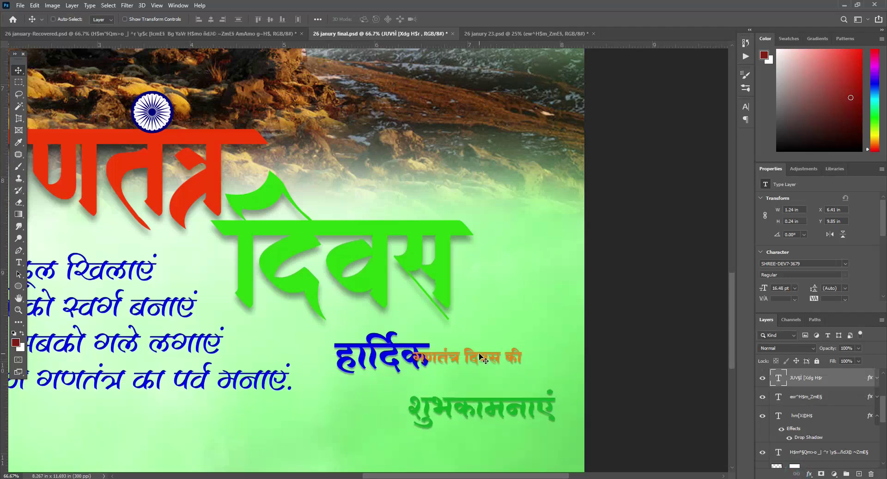
key(Delete)
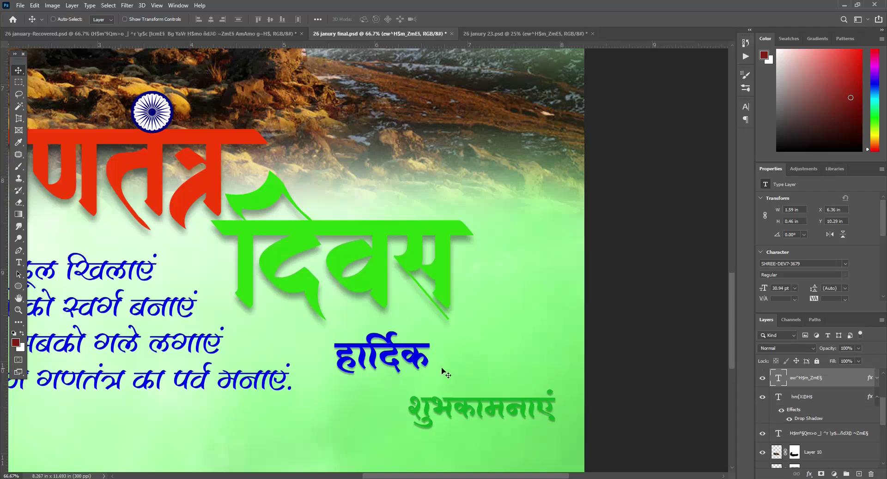
drag(412, 351, 402, 337)
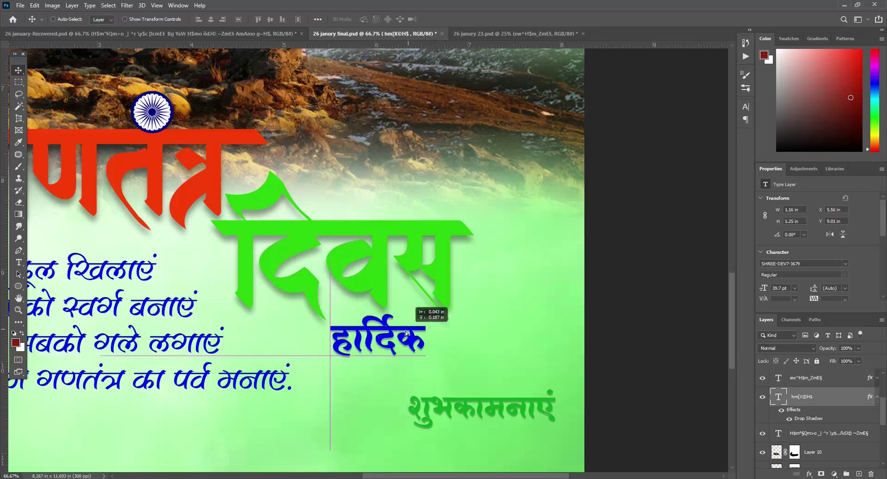
drag(465, 401, 424, 370)
double_click(837, 384)
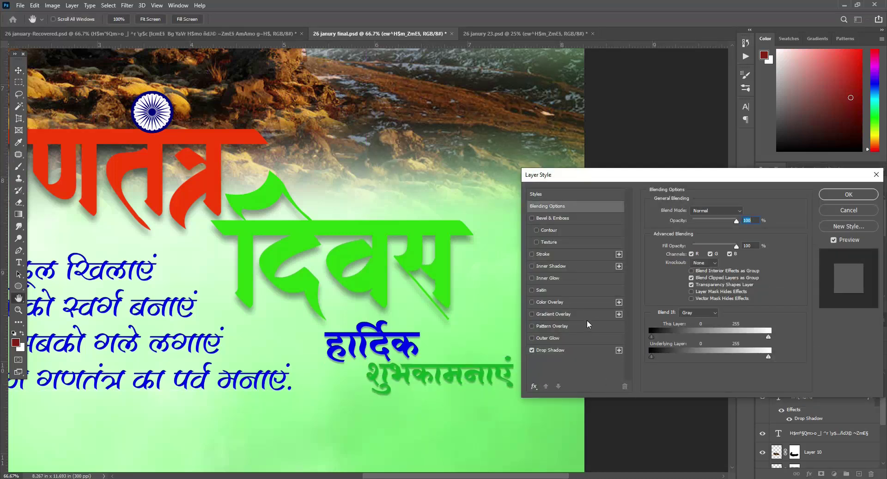
Step: Add a near-white #fdfcfd Color Overlay to the शुभकामनाएं text
click(550, 302)
click(745, 212)
click(451, 298)
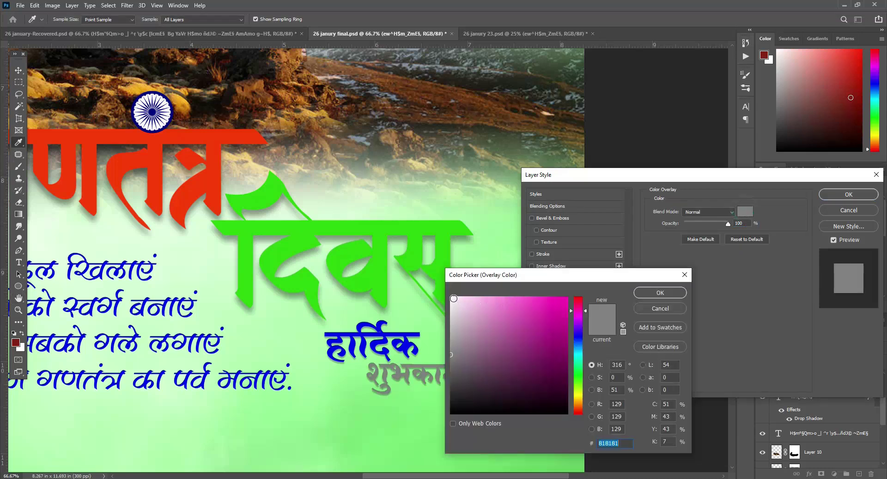
drag(575, 277, 721, 291)
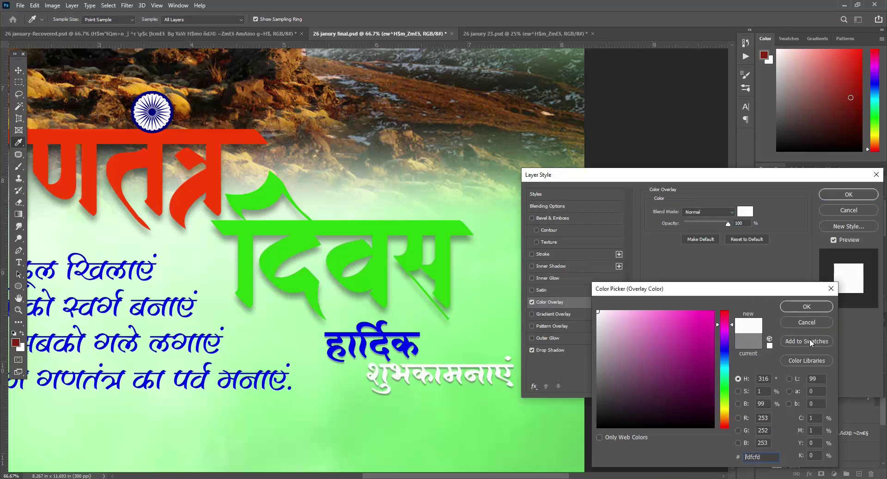
click(805, 307)
Step: Try a light blue Gradient Overlay, leave it disabled, and apply the layer style
click(564, 314)
click(705, 232)
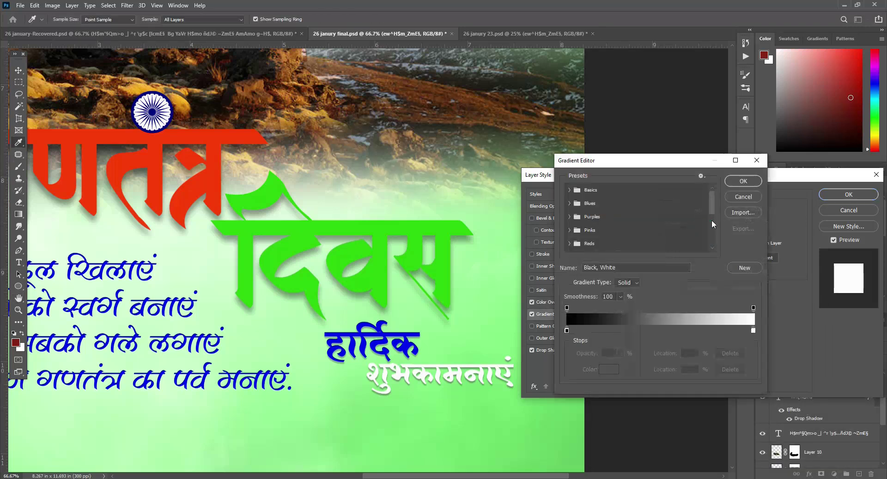
click(569, 204)
click(581, 218)
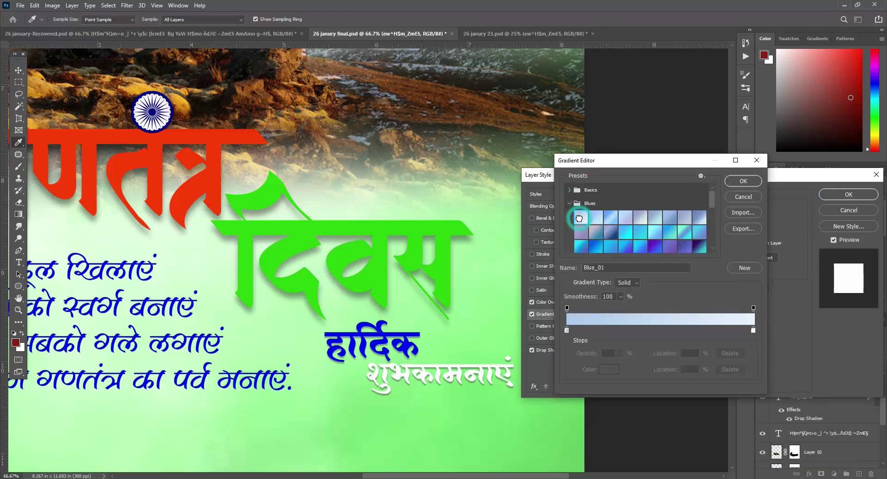
click(596, 217)
click(584, 220)
click(742, 185)
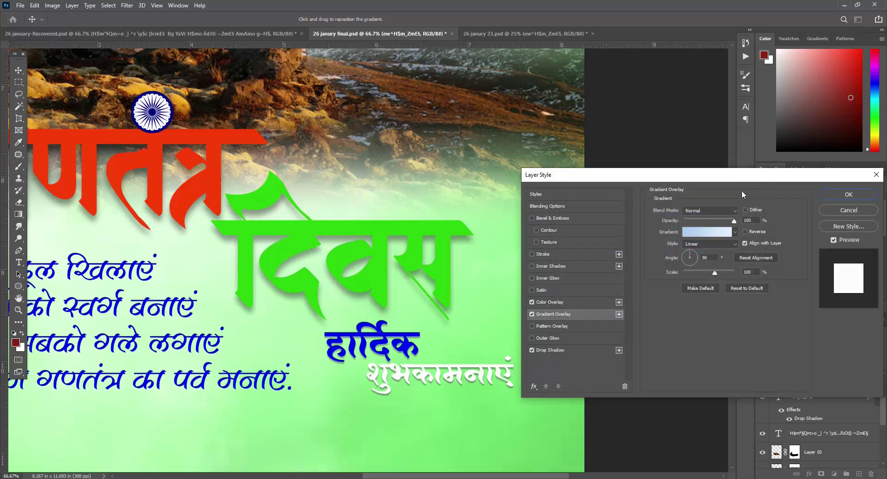
click(532, 302)
click(531, 303)
click(531, 315)
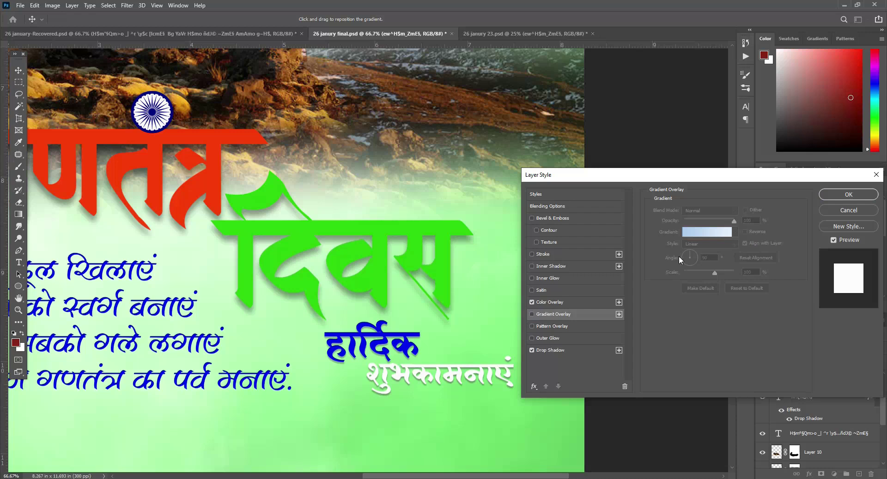
click(848, 194)
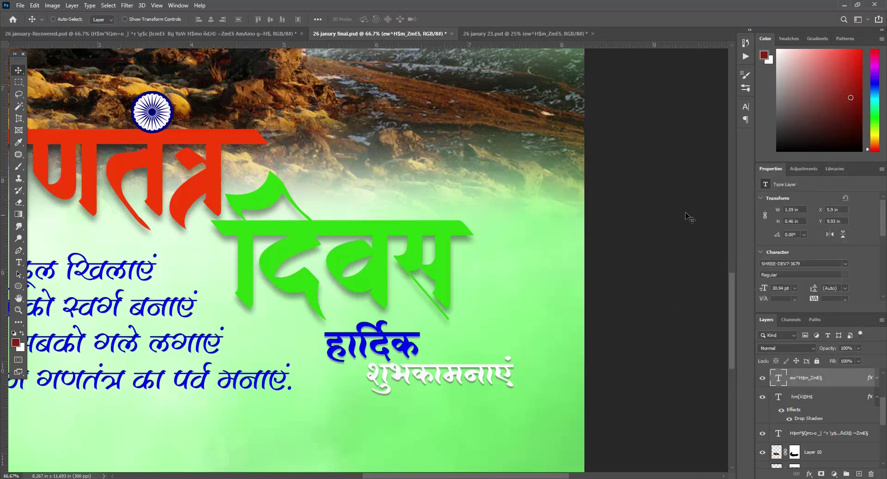
Step: Copy the white drop-shadowed style from शुभकामनाएं and paste it onto the हार्दिक layer
click(877, 378)
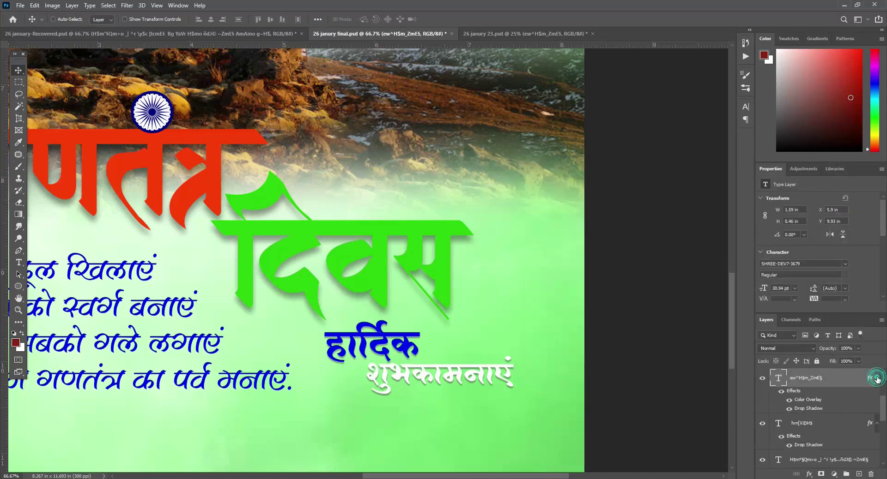
click(762, 397)
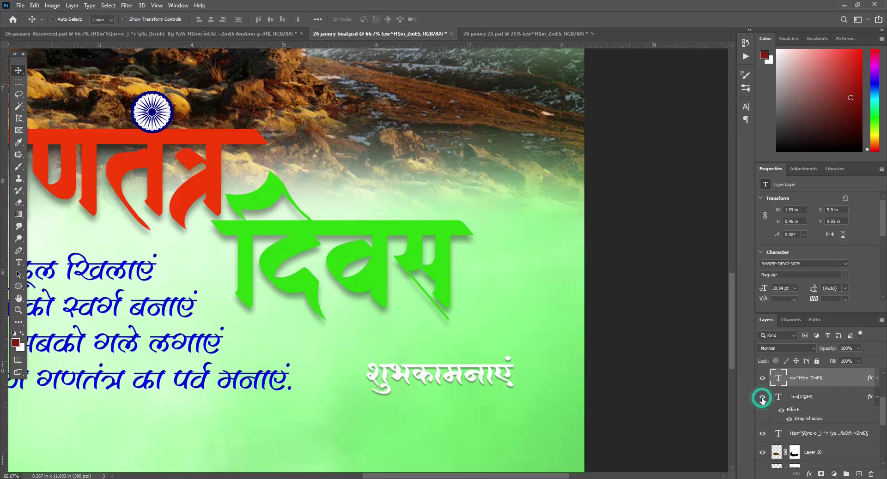
click(876, 397)
right_click(833, 379)
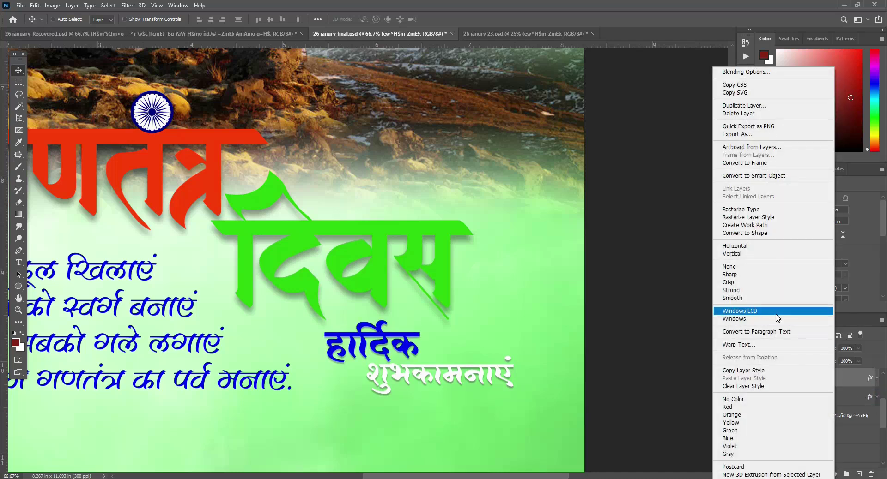
click(848, 377)
click(837, 396)
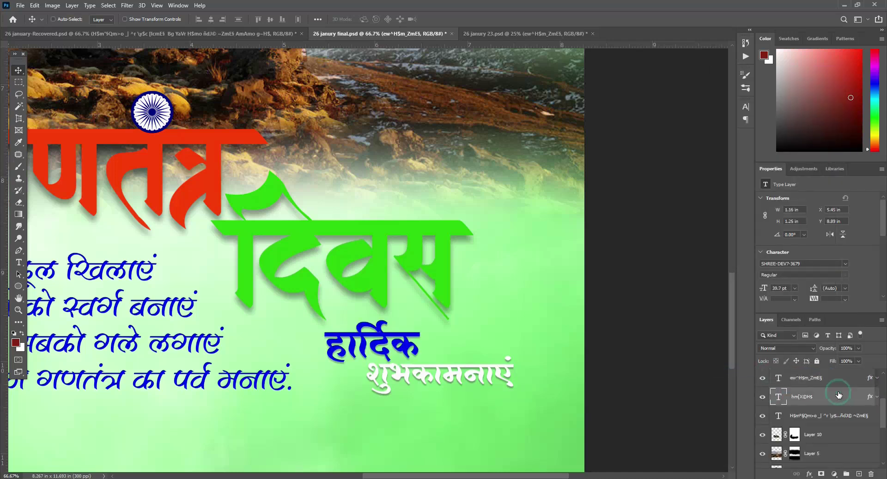
right_click(837, 394)
click(788, 379)
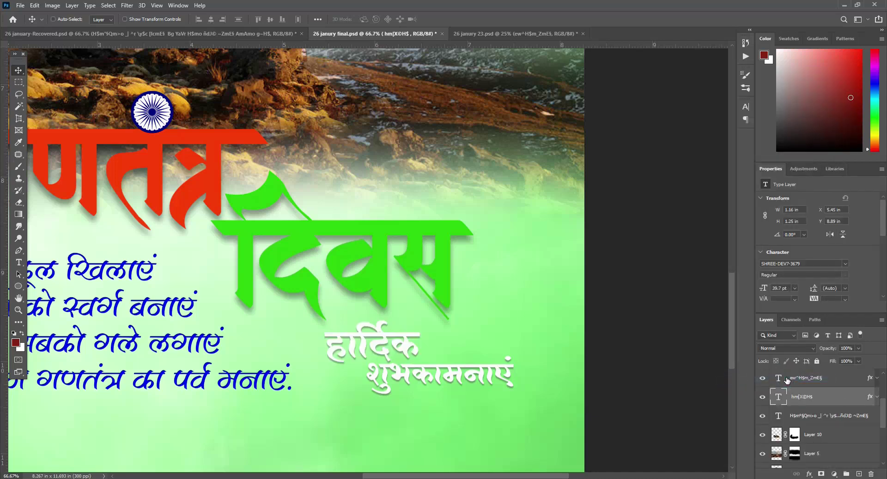
key(ctrl+0)
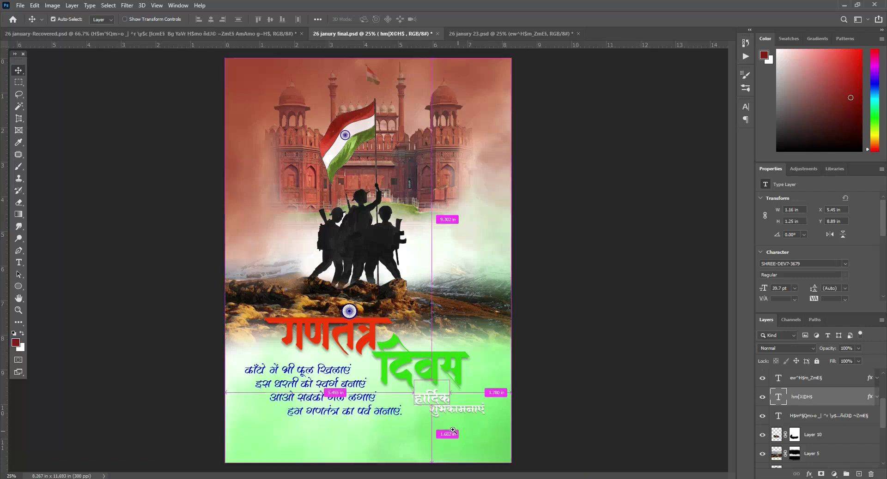
Step: Enlarge शुभकामनाएं to about 134% and nudge it slightly left
scroll(452, 428, up, 2)
right_click(491, 392)
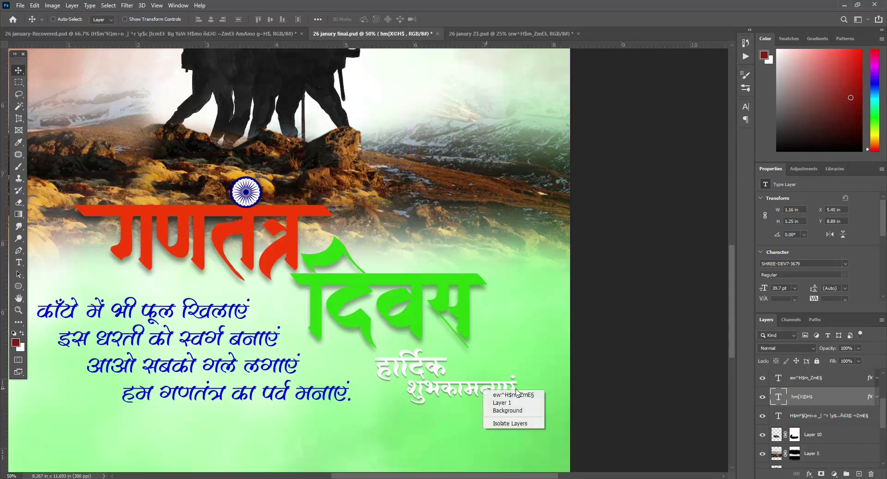
click(506, 397)
key(ctrl+t)
mouse_move(516, 406)
mouse_down()
mouse_move(565, 420)
mouse_move(554, 416)
mouse_up()
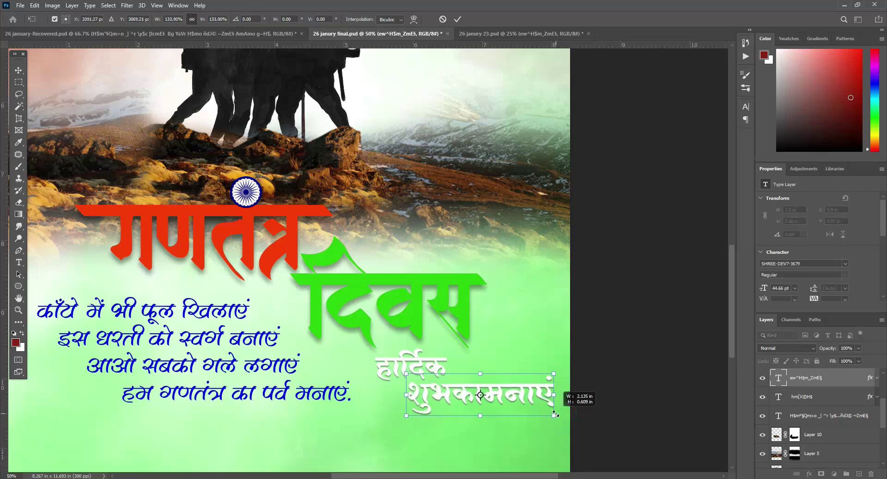
click(457, 19)
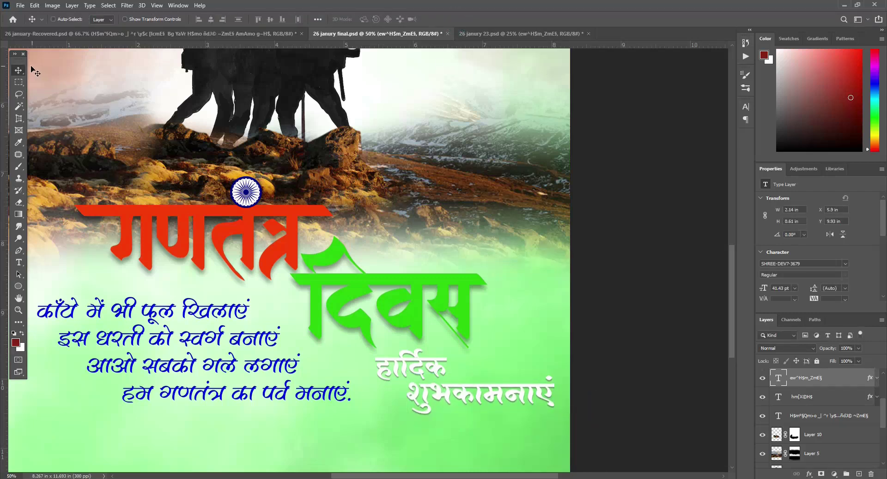
key(Left)
key(Left)
key(Left)
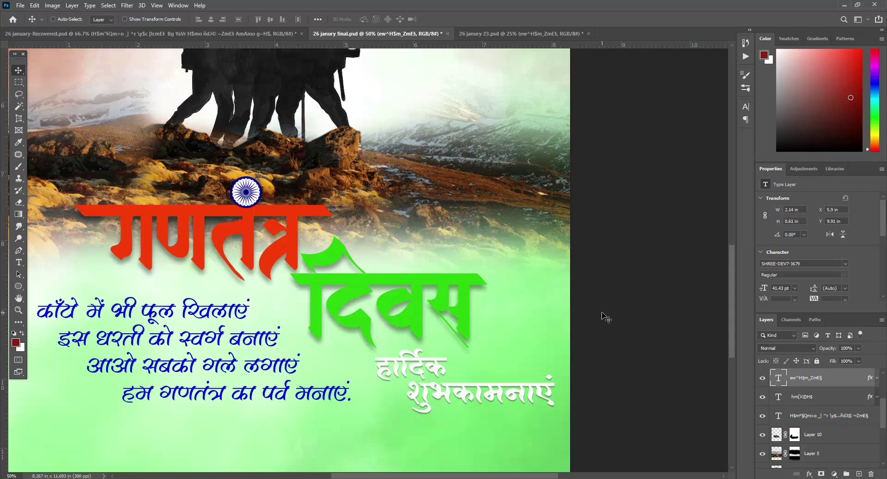
key(Up)
key(Up)
key(Up)
key(Left)
key(Left)
key(Left)
key(Left)
key(Left)
key(Left)
key(Left)
key(Left)
key(Left)
key(Left)
key(Left)
key(Left)
key(Down)
key(Down)
key(Down)
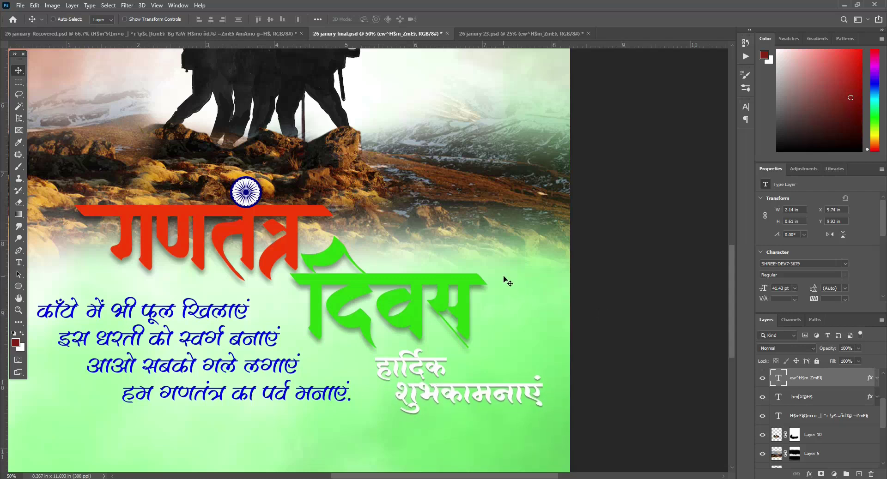
scroll(505, 280, down, 1)
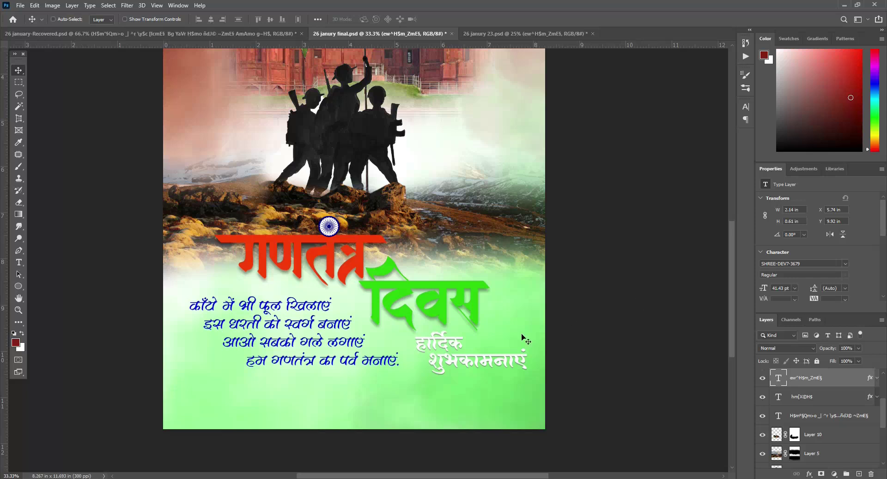
Step: Type की before हार्दिक so the line reads 'की हार्दिक'
double_click(441, 351)
key(ctrl+plus)
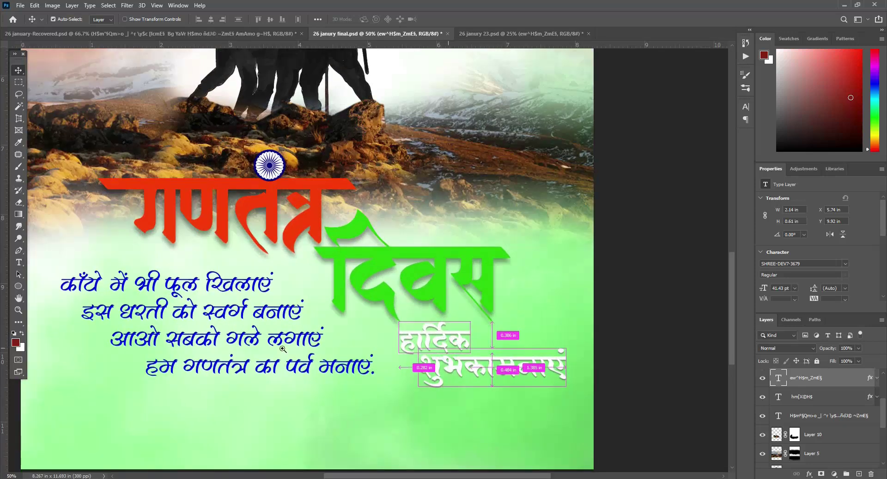
click(465, 351)
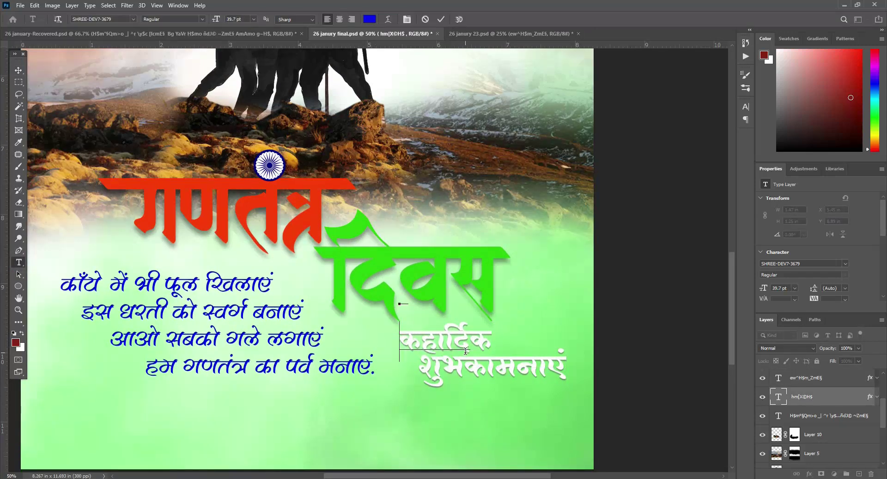
text(H$s)
key(ctrl+Return)
key(ctrl+minus)
key(ctrl+minus)
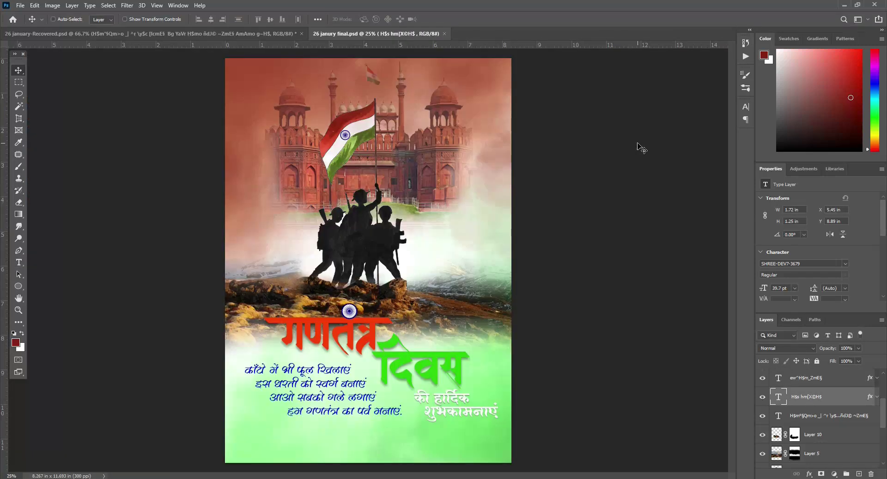
drag(641, 148, 351, 316)
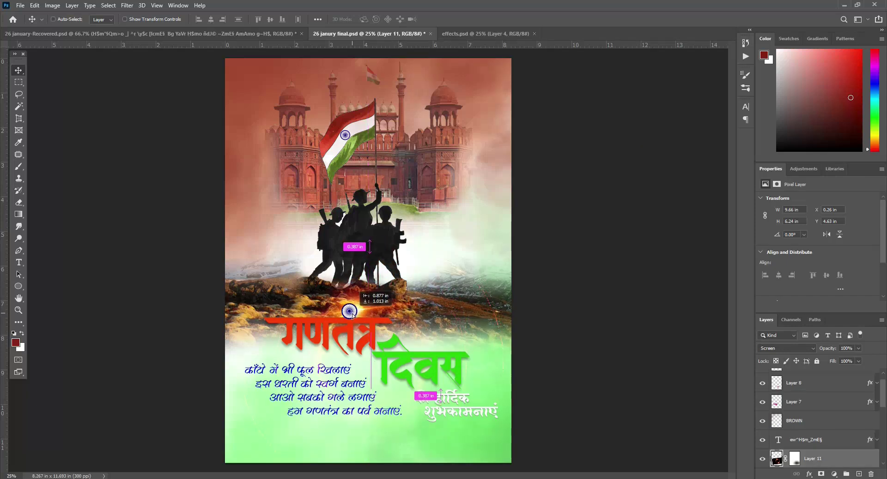
Step: Place the glow flare on the chakra above गणतंत्र and move it to the top layer
drag(350, 314, 350, 316)
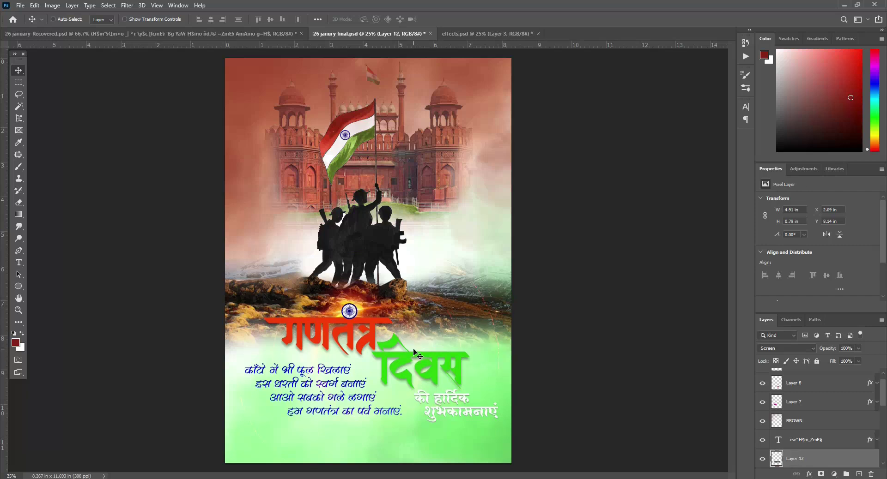
key(ctrl+t)
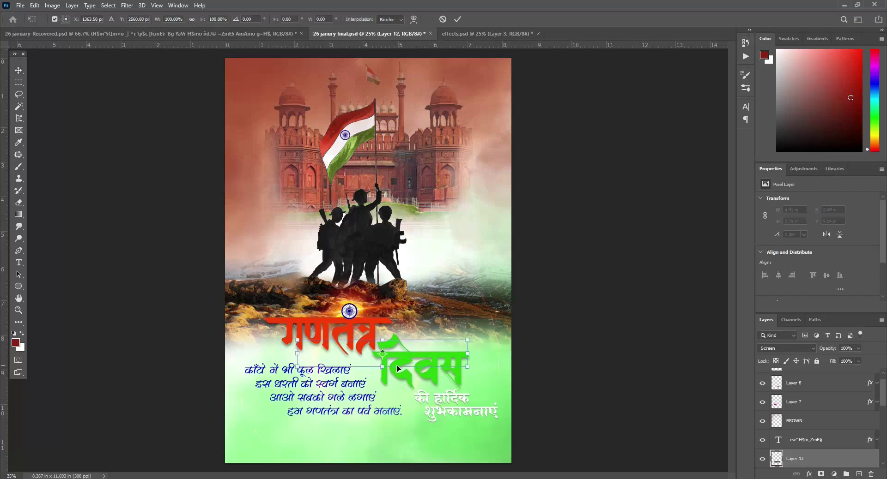
drag(417, 351, 405, 182)
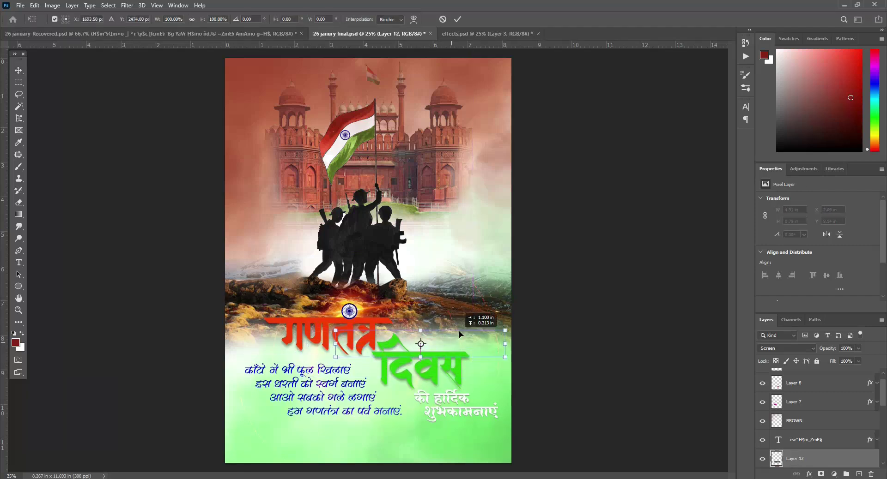
mouse_move(406, 182)
mouse_down()
mouse_move(369, 316)
mouse_move(347, 329)
mouse_up()
click(457, 19)
key(ctrl+shift+bracketright)
key(Down)
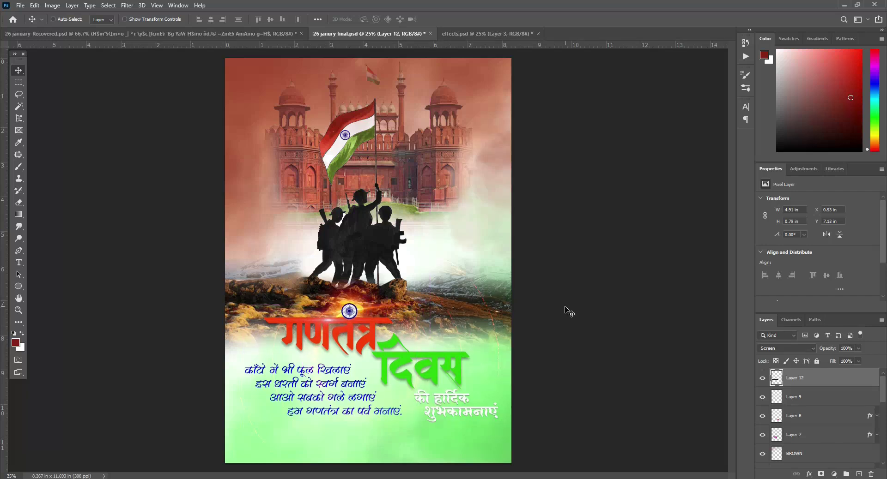
Step: Duplicate the glow into extra copies over the titles and save the poster
key(ctrl+j)
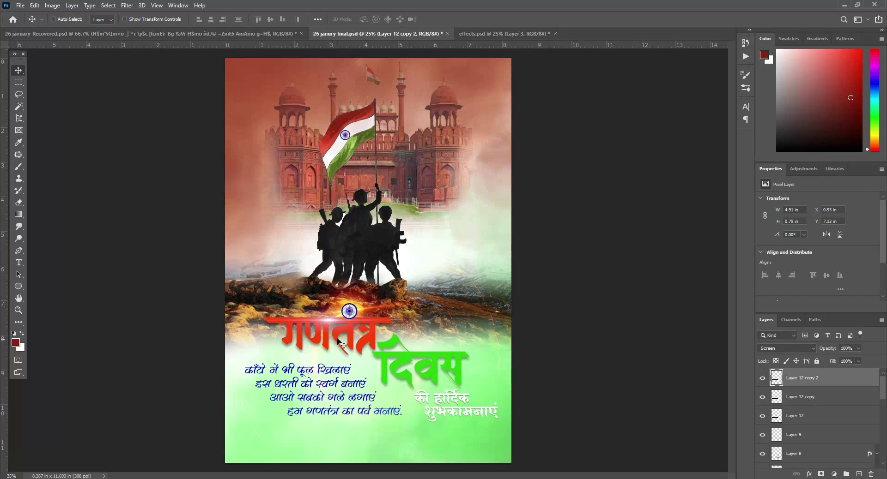
mouse_move(341, 326)
mouse_down()
mouse_move(406, 373)
mouse_move(425, 355)
mouse_up()
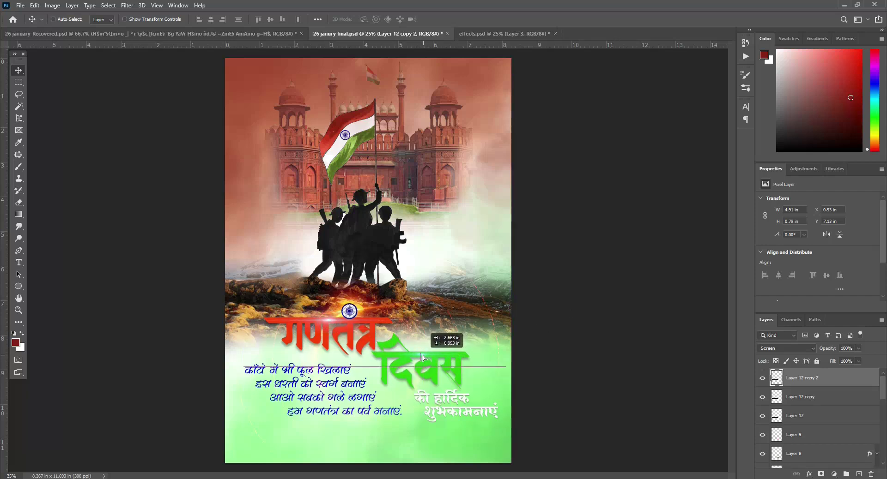
key(ctrl+j)
key(ctrl+j)
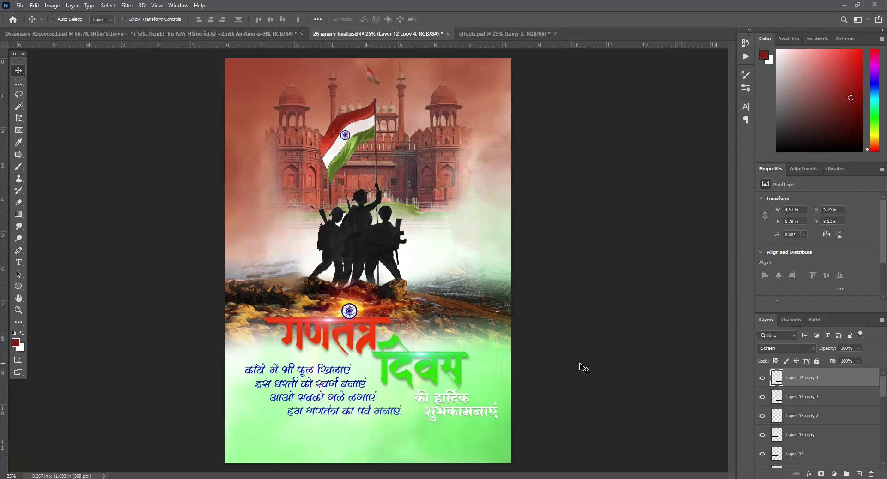
key(ctrl+s)
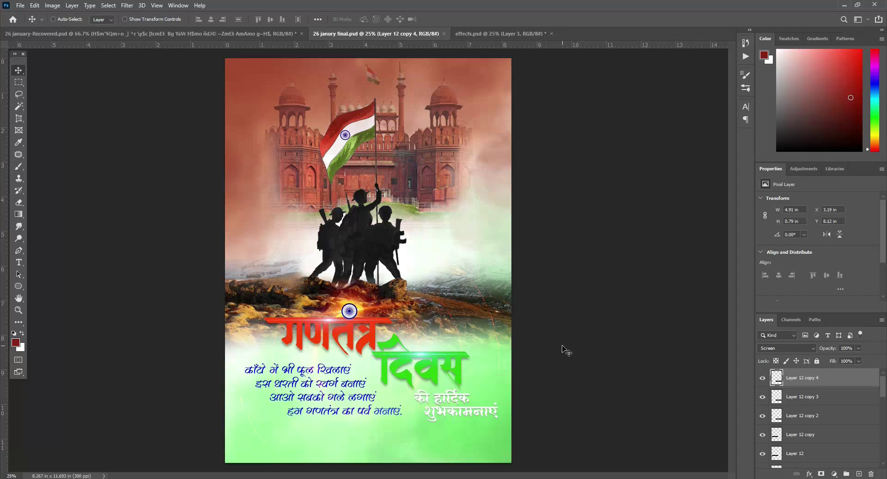
Step: Add a Color Balance adjustment shifting Cyan/Red midtones +16 toward red
drag(296, 304, 296, 305)
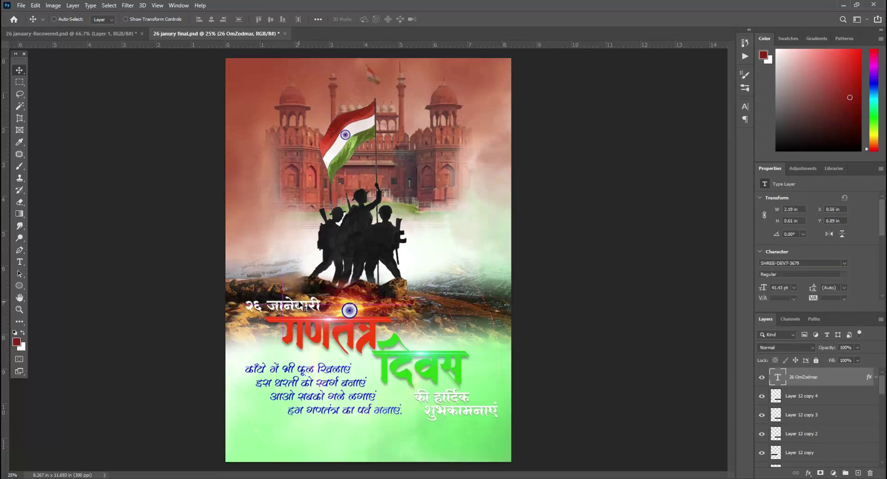
click(833, 473)
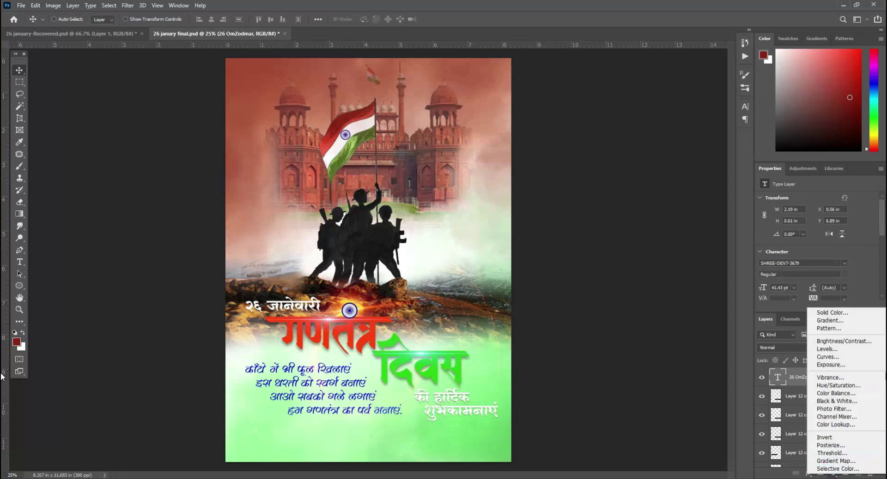
click(854, 394)
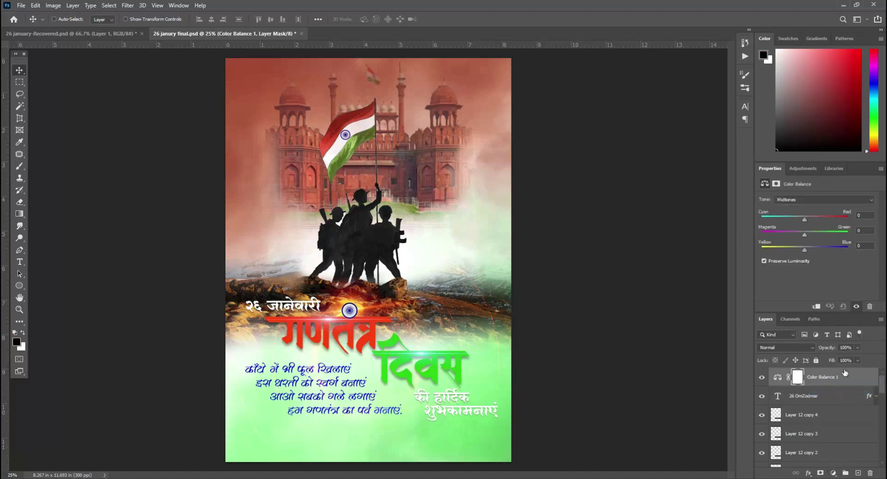
drag(805, 220, 813, 249)
Step: Add a Levels adjustment with the midtone slider at 0.97
click(833, 473)
click(831, 355)
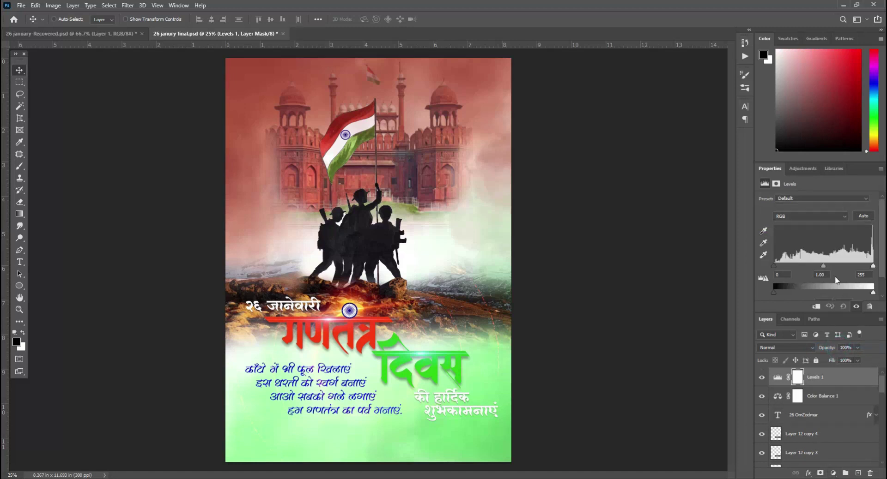
drag(823, 266, 825, 265)
click(834, 474)
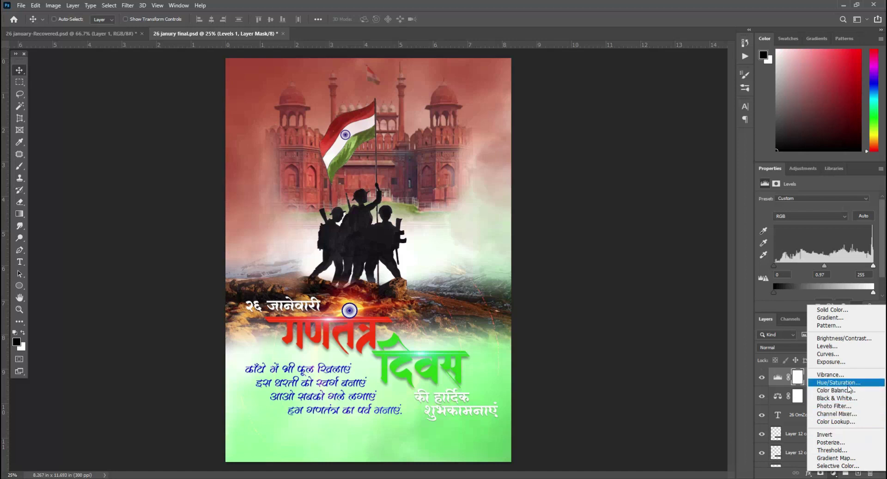
Step: Add a Hue/Saturation layer at lightness -55 and ready a large brush on its mask
click(832, 383)
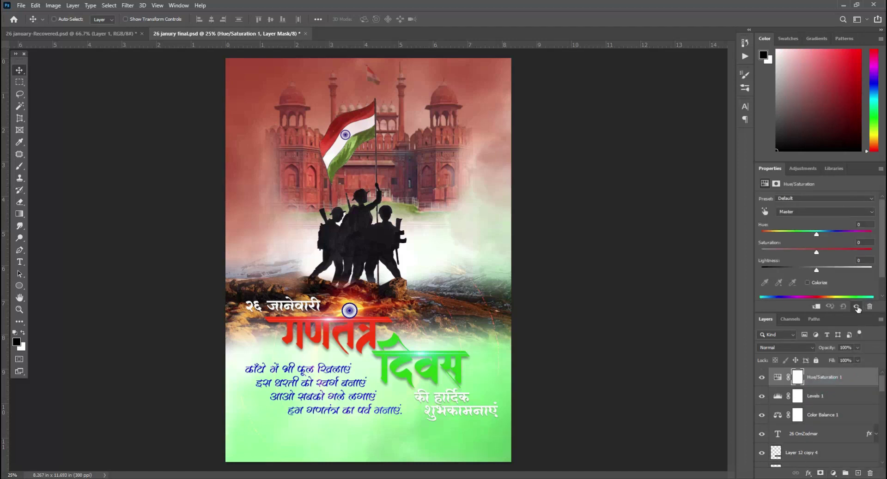
drag(816, 271, 786, 270)
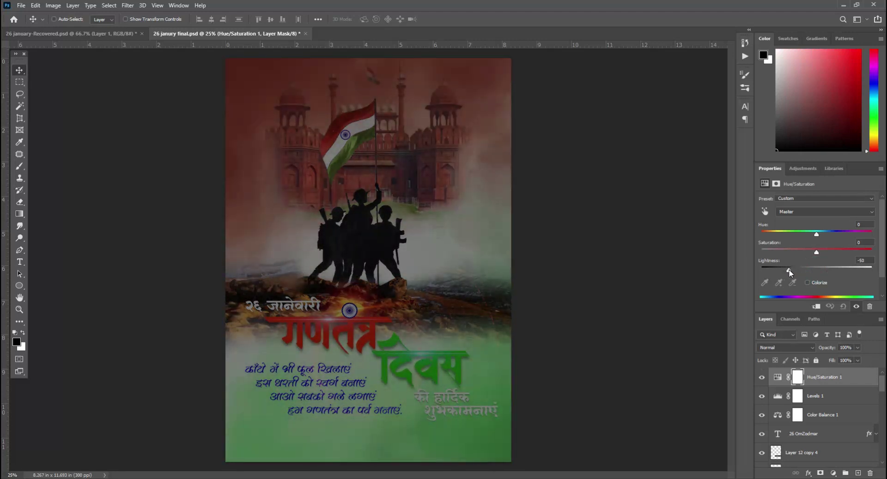
click(798, 377)
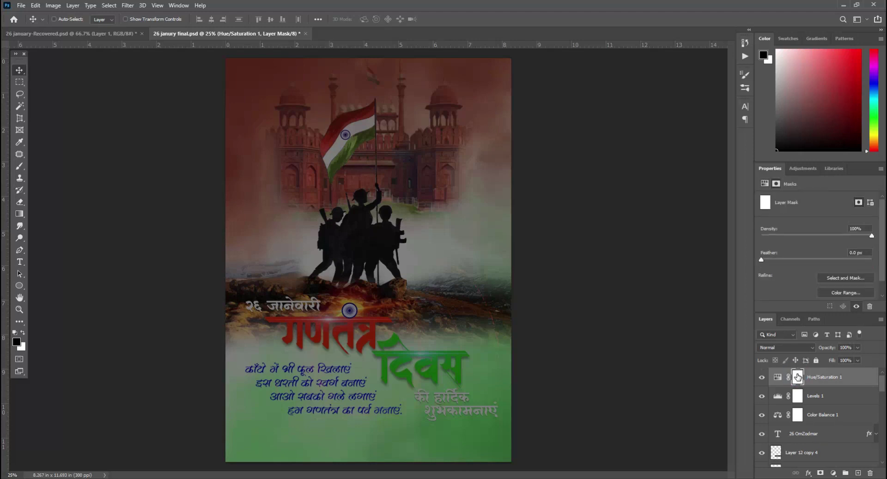
key(b)
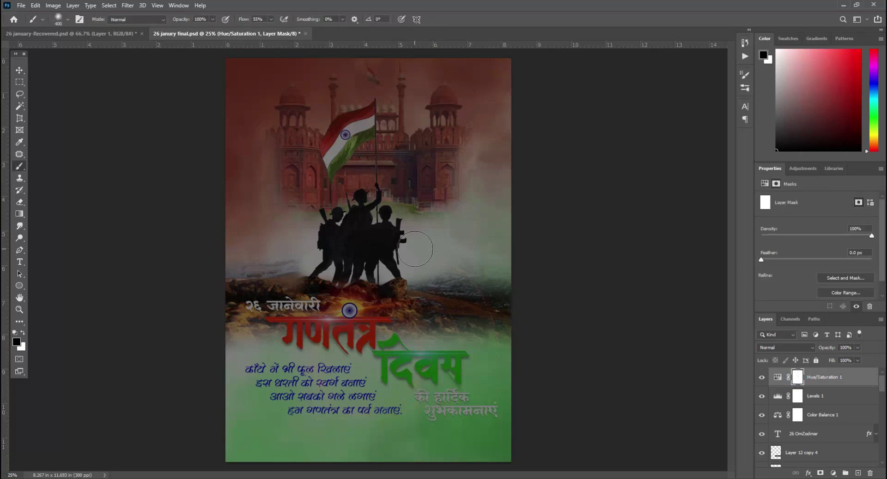
key(bracketright)
key(bracketright)
key(bracketright)
key(bracketright)
key(bracketright)
key(bracketright)
key(bracketright)
key(bracketright)
key(bracketright)
key(bracketright)
Step: Paint black on the mask over the soldiers, fort and lower titles, then compare
click(370, 181)
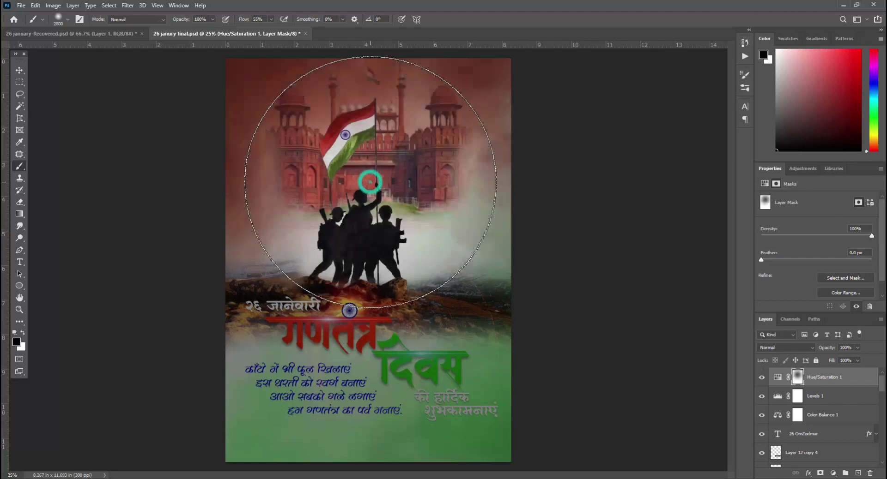
click(368, 167)
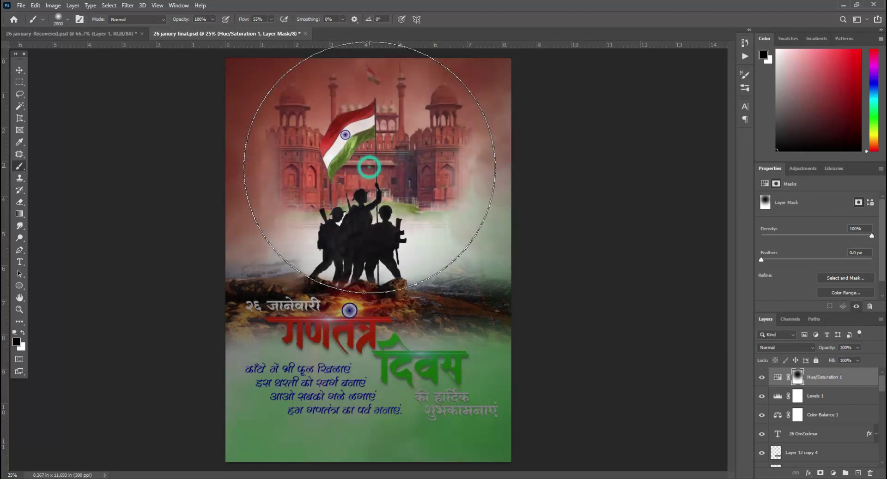
click(386, 367)
click(342, 369)
click(403, 376)
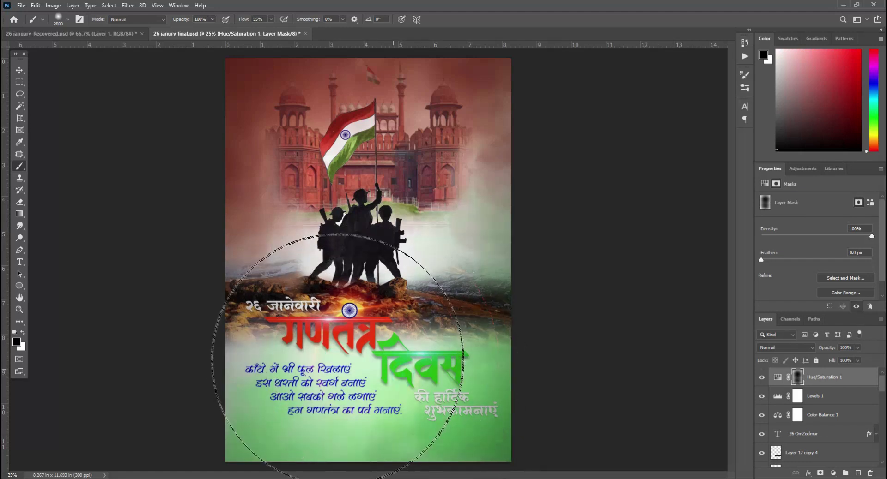
click(761, 377)
click(761, 377)
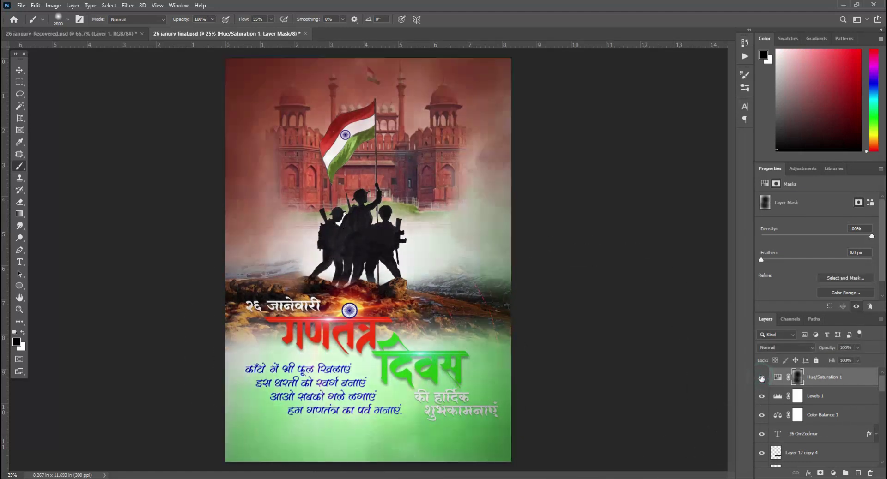
click(762, 377)
click(833, 473)
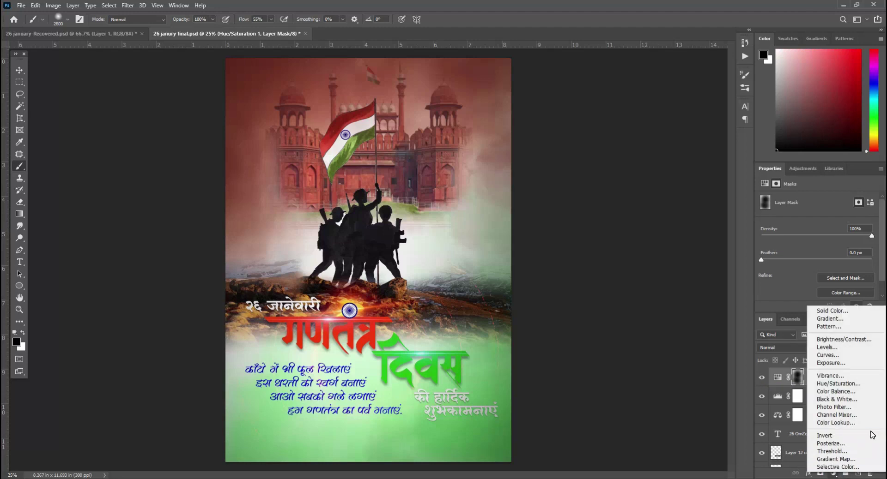
Step: Add a Color Lookup adjustment layer and apply the 3Strip.look 3DLUT
click(857, 425)
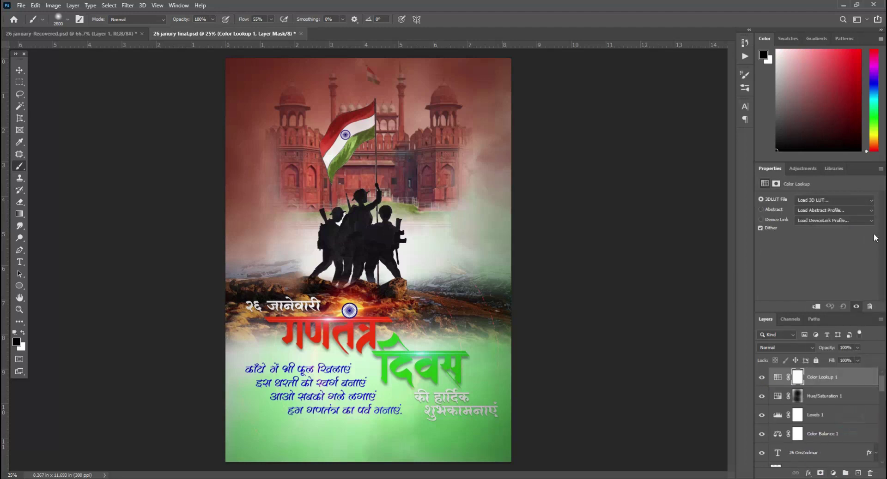
click(870, 202)
key(Down)
key(Down)
key(Return)
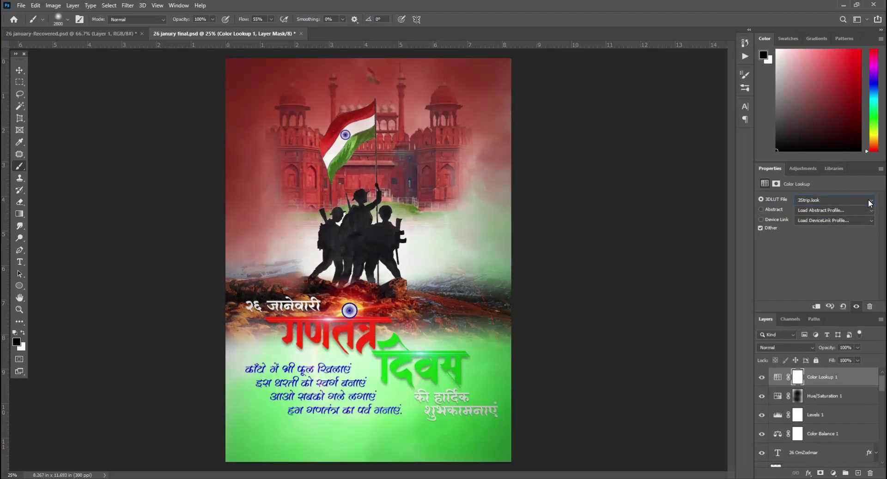
Step: Preview other LUTs such as Crisp_Warm, DropBlues, Fuji, Kodak and FuturisticBleak
key(Up)
key(Down)
key(Down)
key(Down)
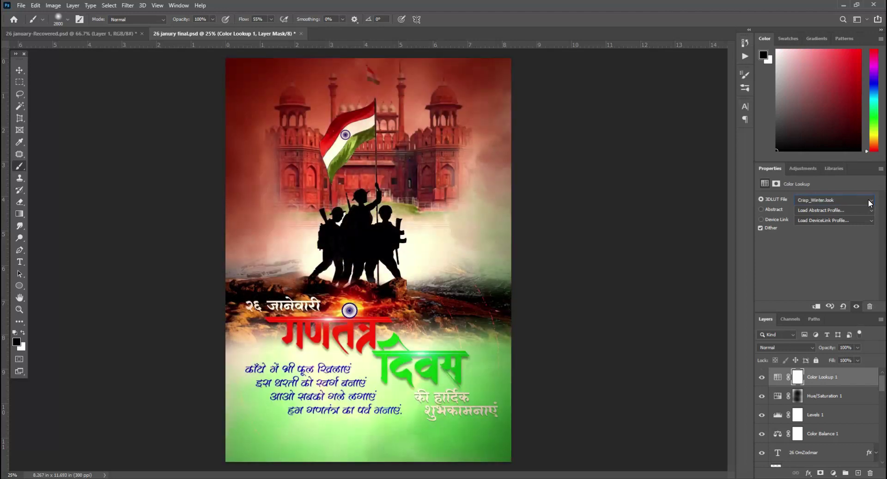
key(Down)
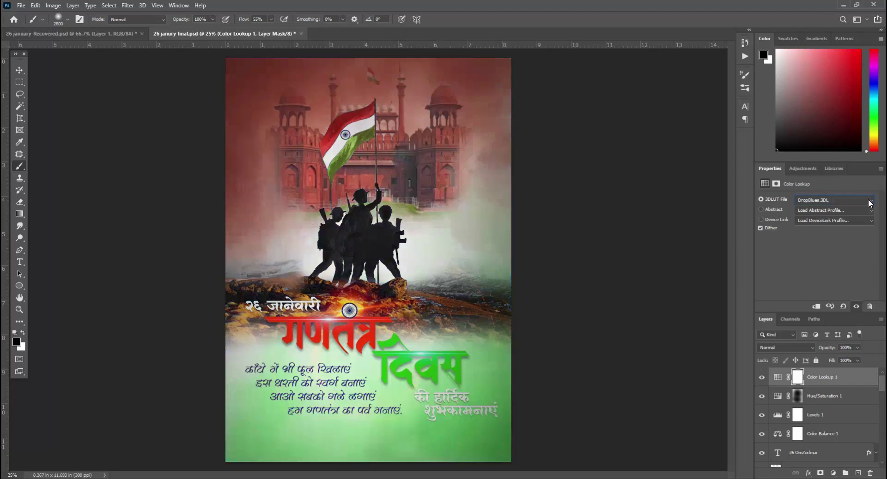
key(Down)
key(Down)
key(Down)
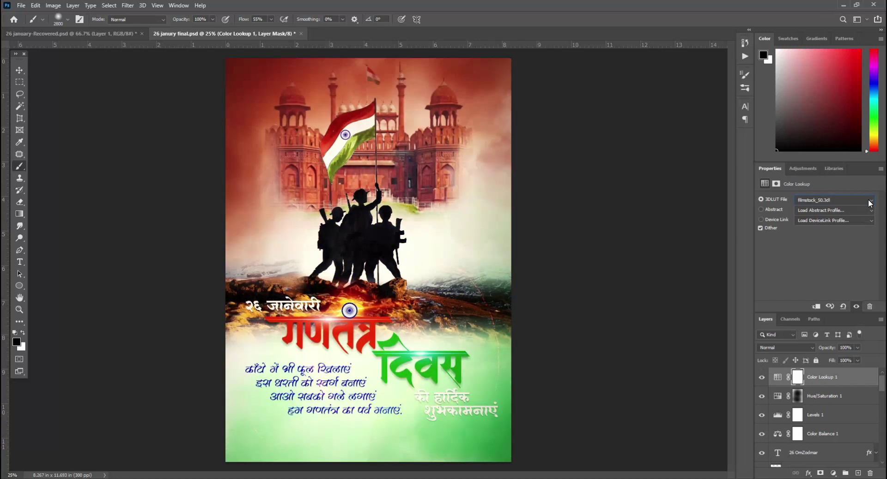
key(Down)
key(Down)
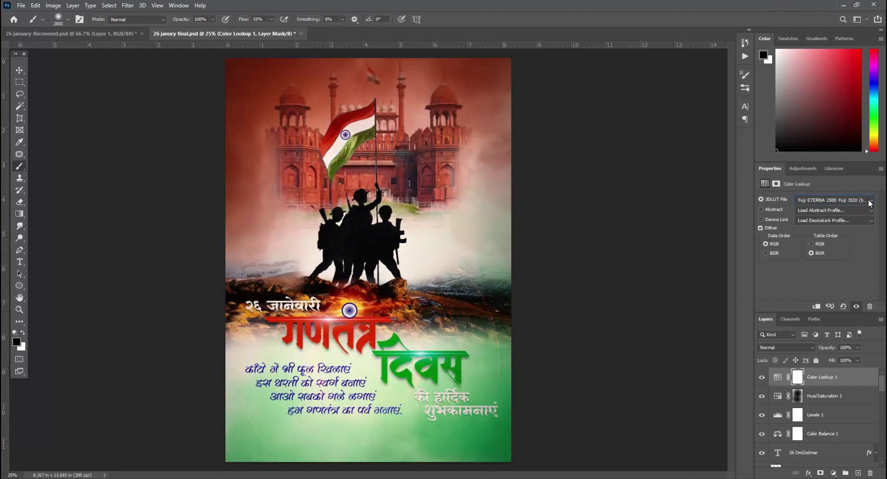
key(Down)
key(Down)
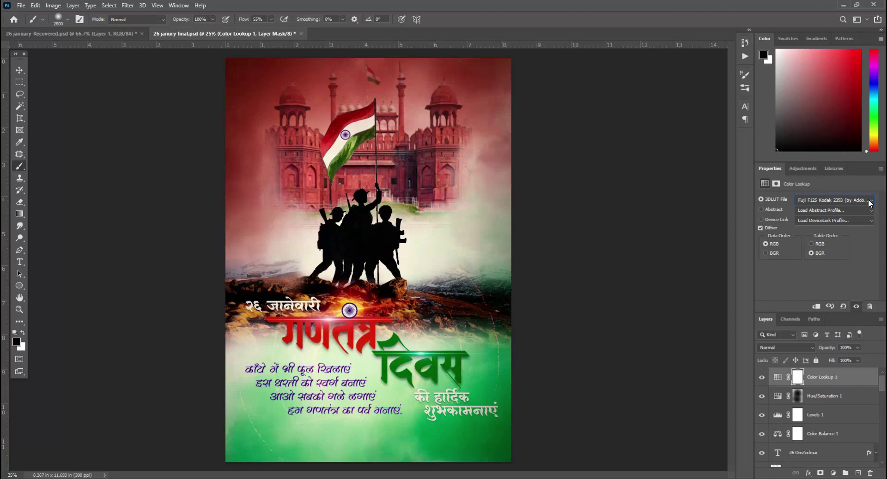
key(Down)
key(Down)
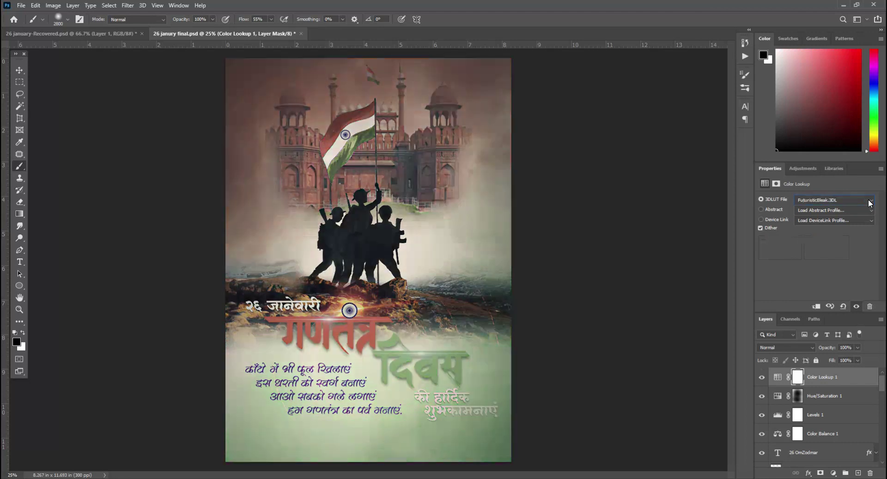
key(Down)
key(Down)
key(Down)
key(Down)
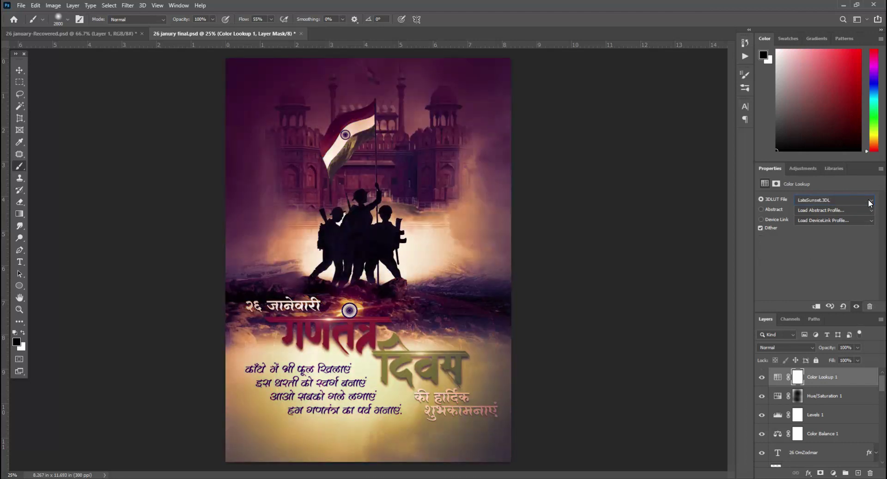
key(Down)
key(Down)
key(Down)
key(Down)
key(Down)
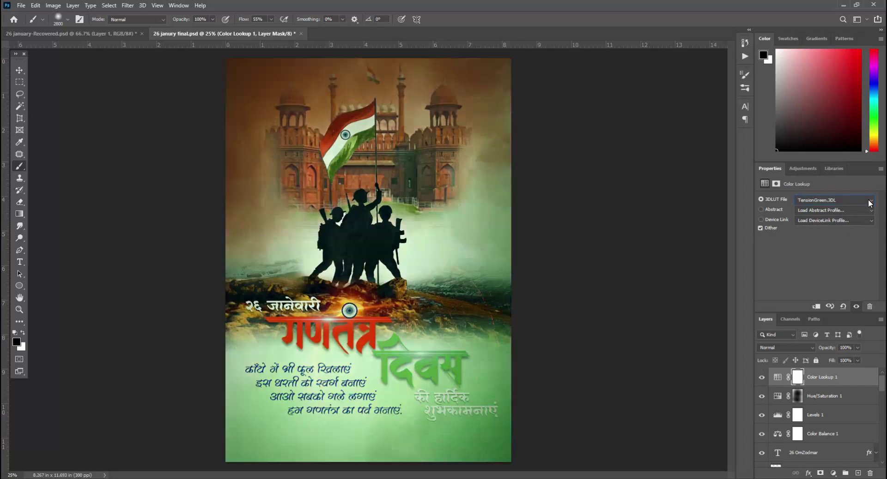
key(Up)
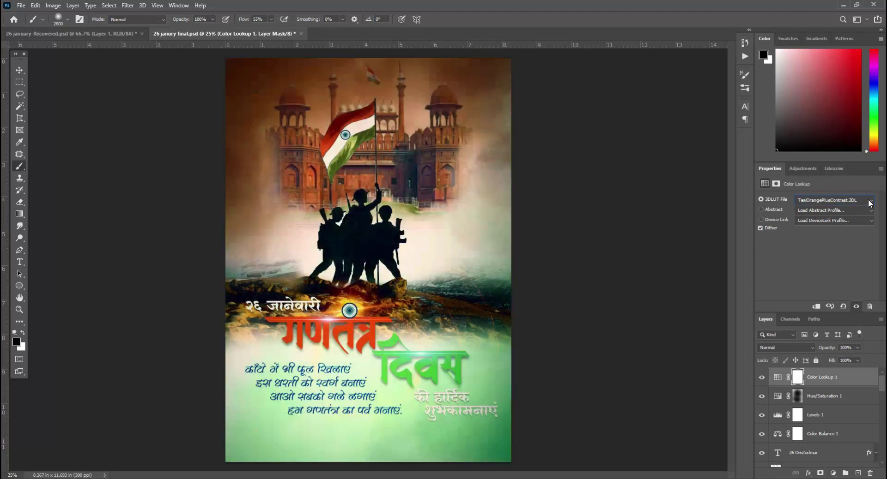
key(Up)
key(Up)
key(Up)
key(Up)
key(Up)
key(Up)
key(Up)
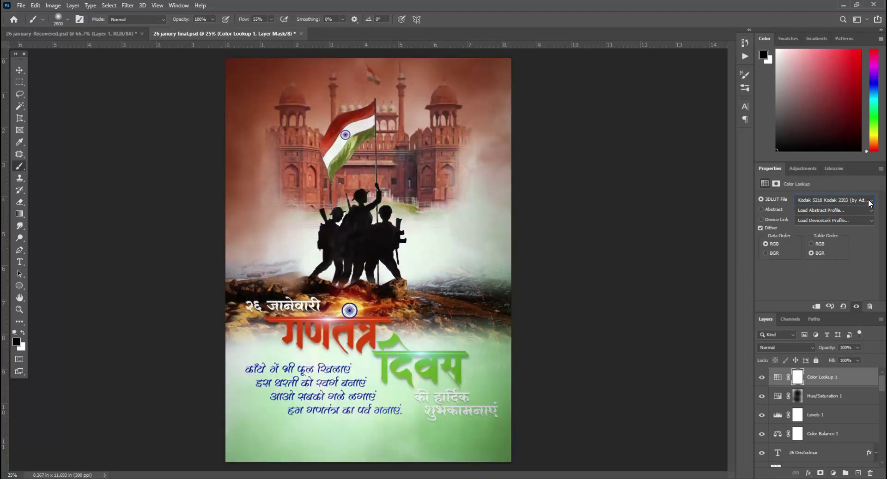
key(Up)
key(Up)
key(Up)
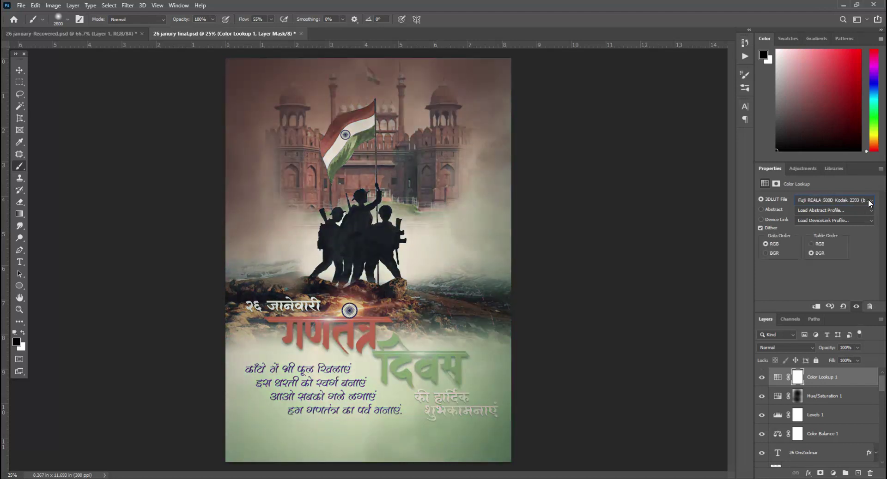
key(Up)
key(Up)
key(Up)
key(Up)
key(Up)
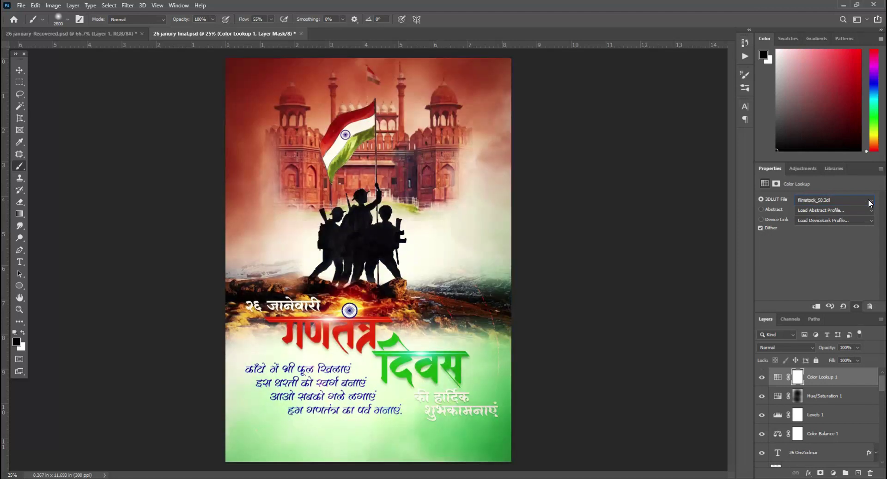
key(Up)
key(Up)
key(Up)
key(Up)
key(Up)
key(Up)
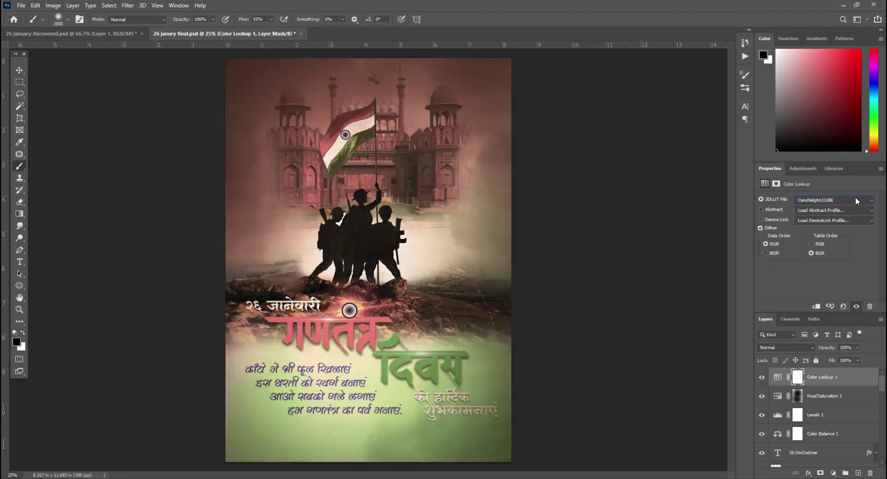
key(Down)
key(Down)
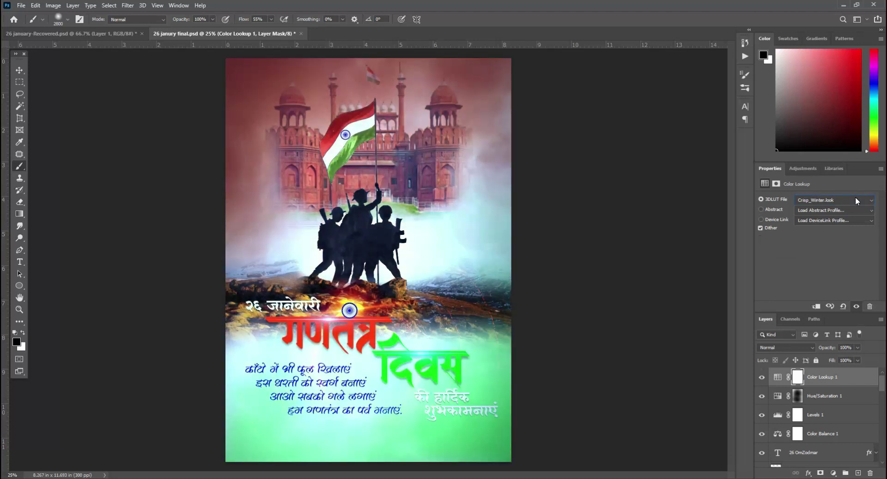
Step: Settle on the 3Strip.look grade and compare the poster with and without it
click(858, 197)
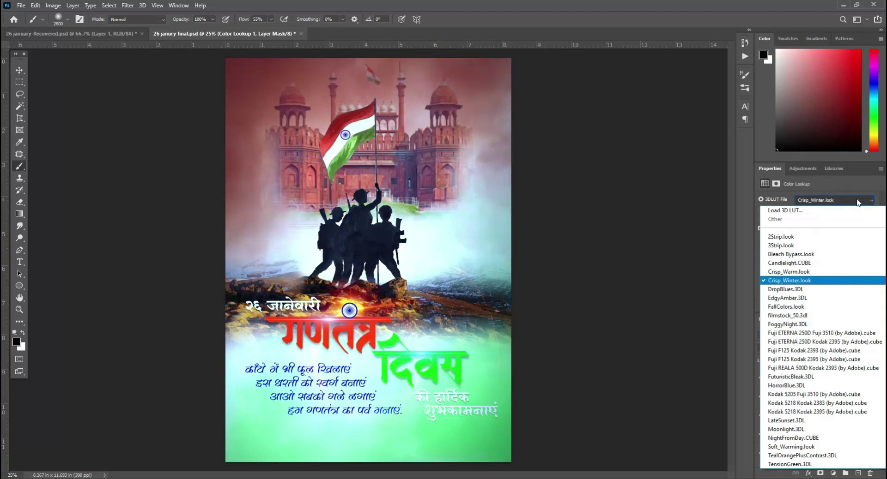
click(820, 246)
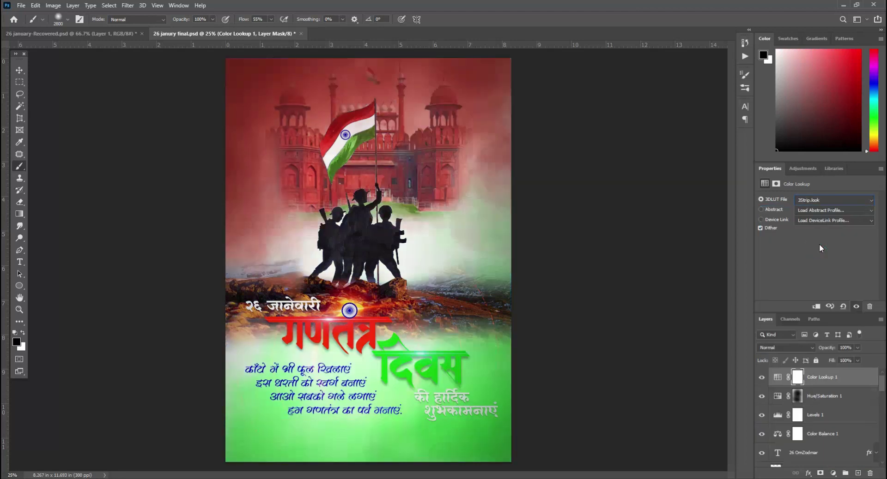
click(762, 378)
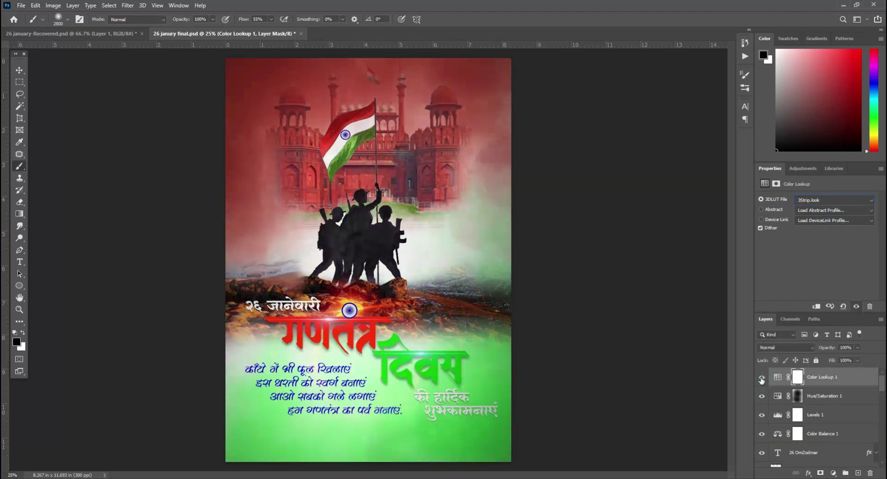